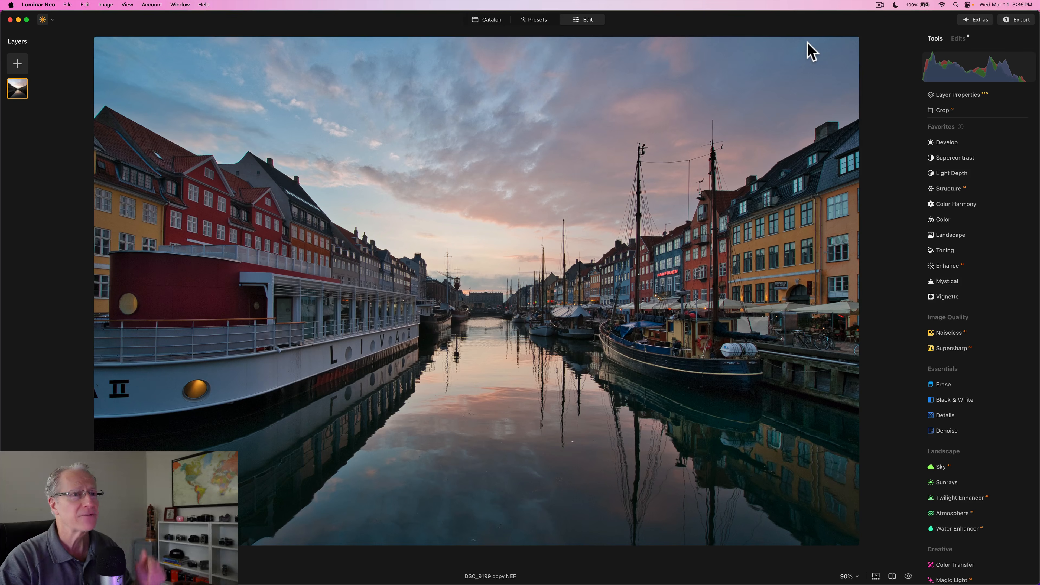
# Review the edits already applied to the harbour photo and compare the edited image with the original.
pyautogui.click(960, 39)
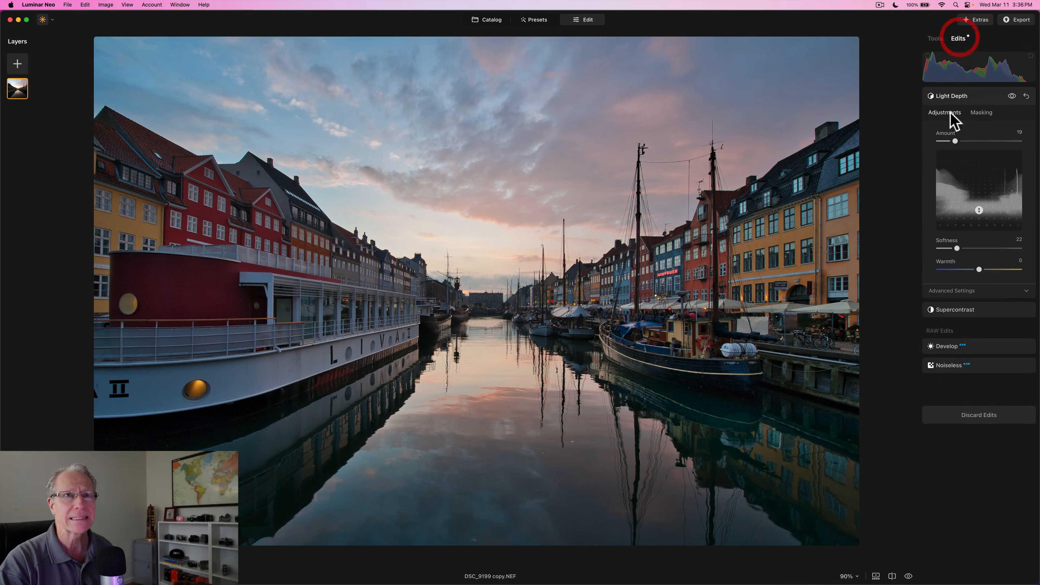
pyautogui.click(966, 96)
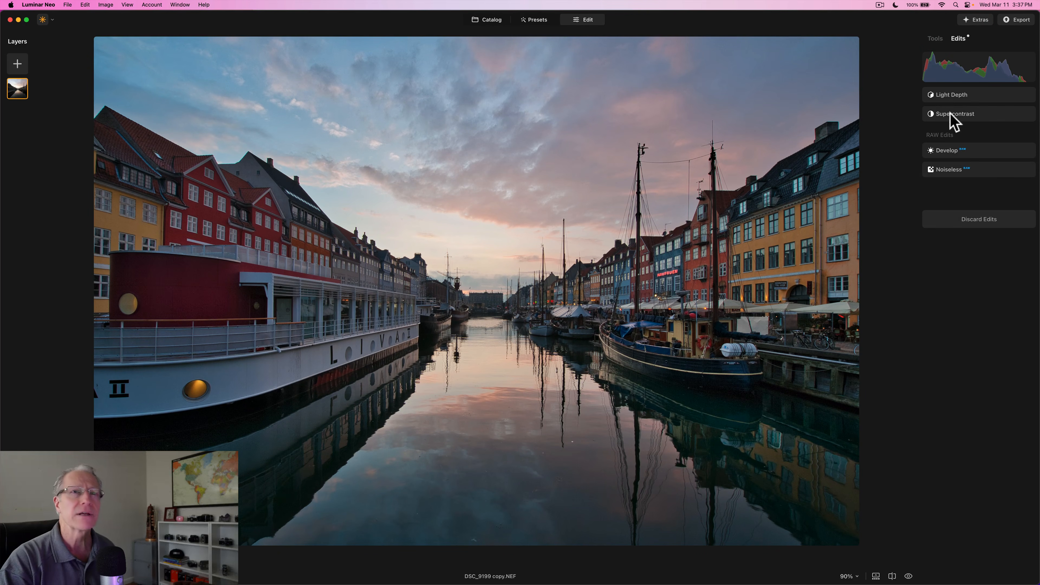
pyautogui.click(936, 39)
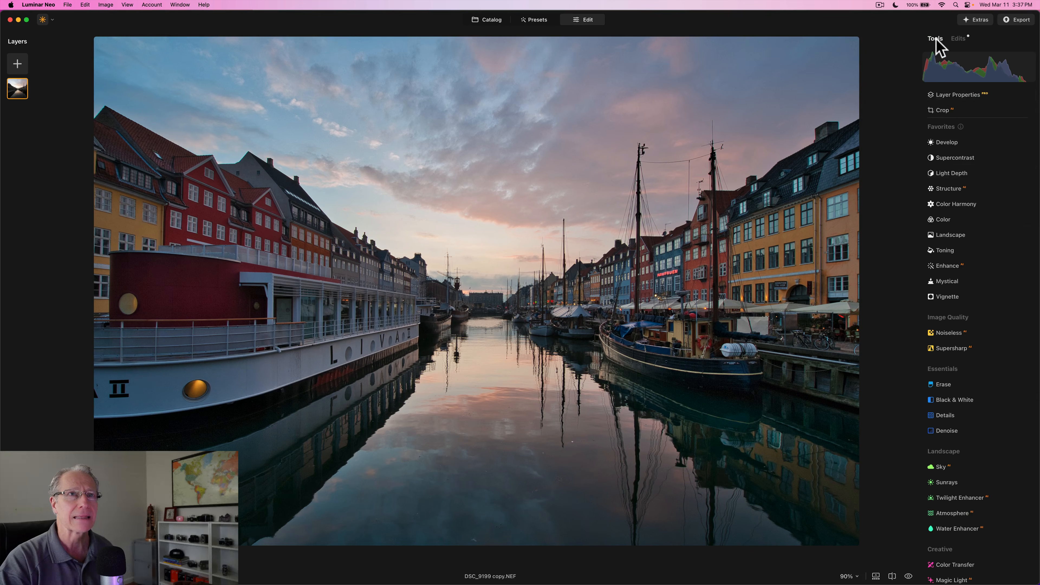
pyautogui.press('\\')
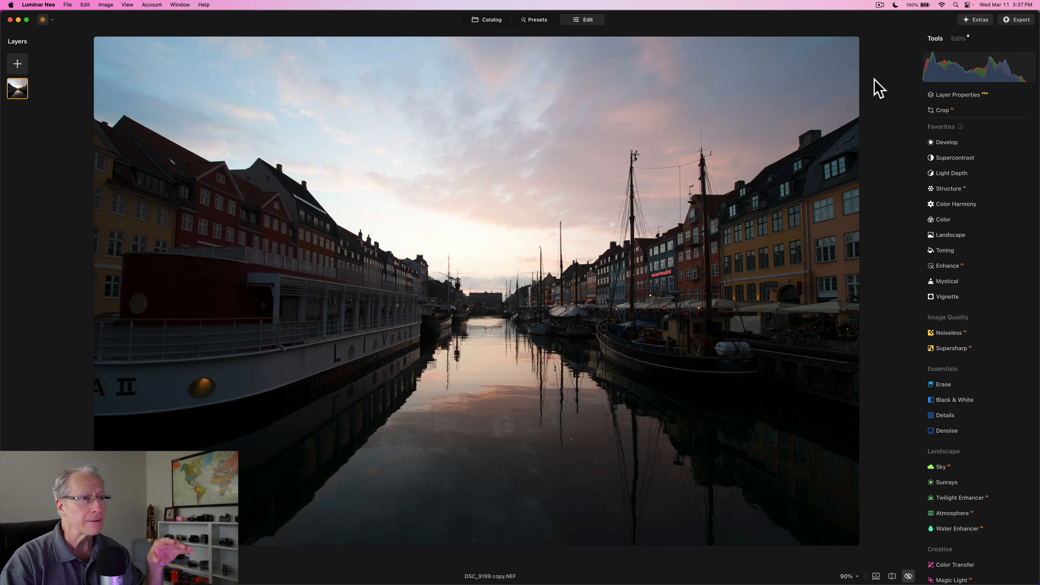
pyautogui.press('\\')
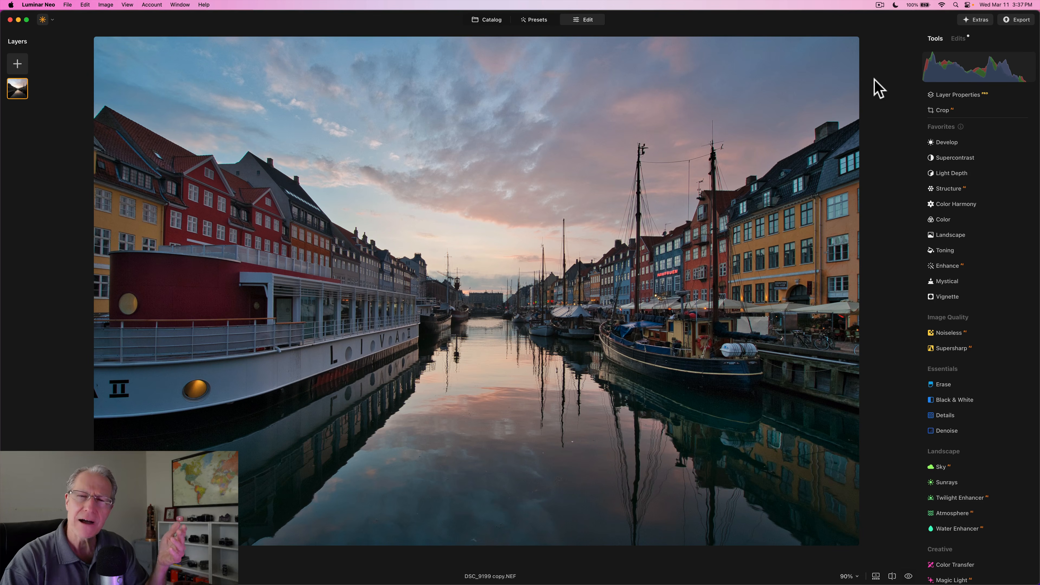
# In Color Harmony, set Brilliance to 20, Warmth to 15, and the split color warmth to Warm 17 and Cool -7.
pyautogui.click(955, 204)
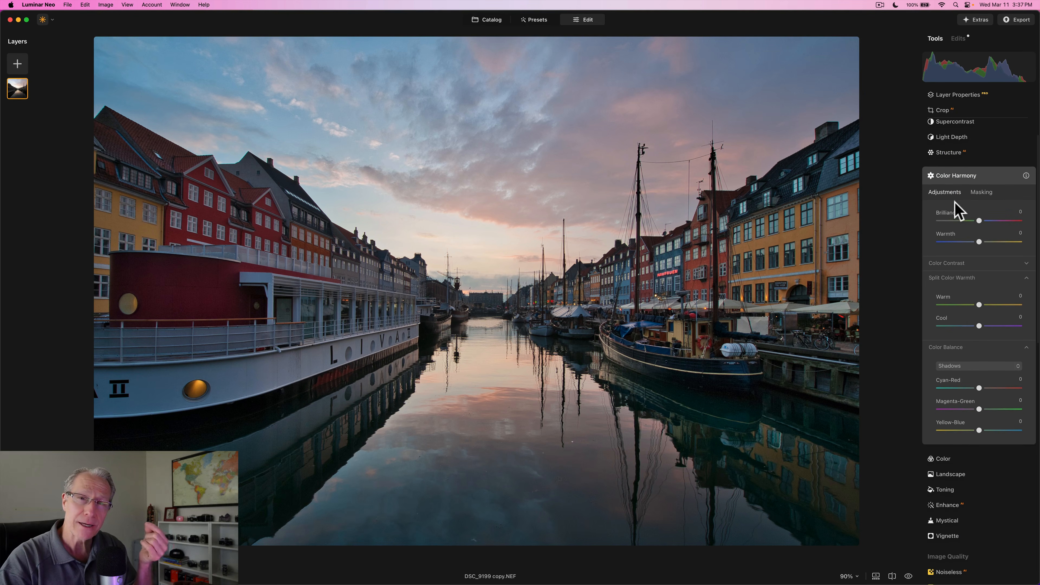
pyautogui.scroll(-1, 956, 201)
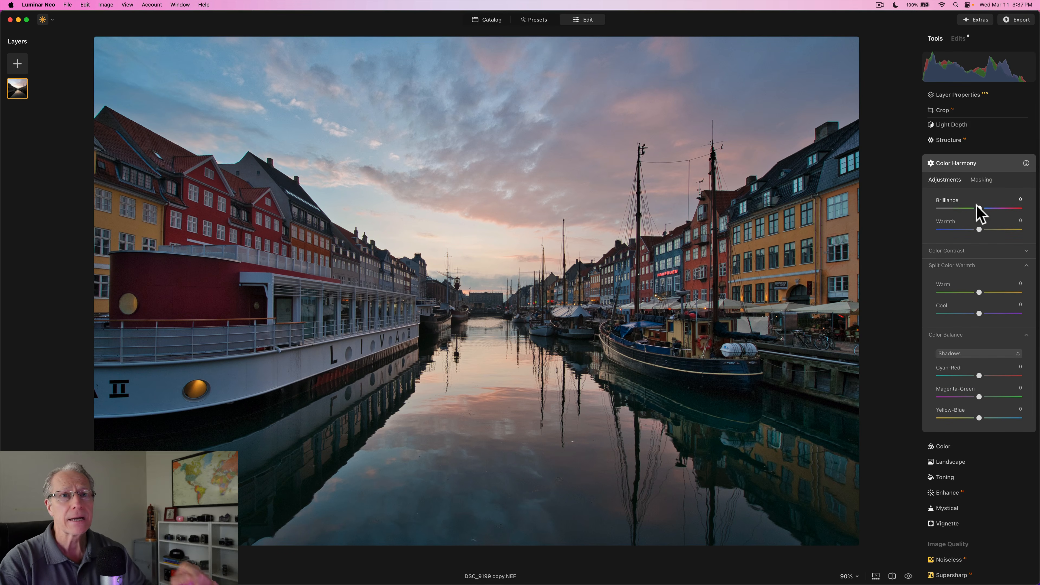
pyautogui.moveTo(979, 208); pyautogui.dragTo(985, 229)
pyautogui.moveTo(980, 292); pyautogui.dragTo(977, 313)
pyautogui.scroll(-2, 975, 353)
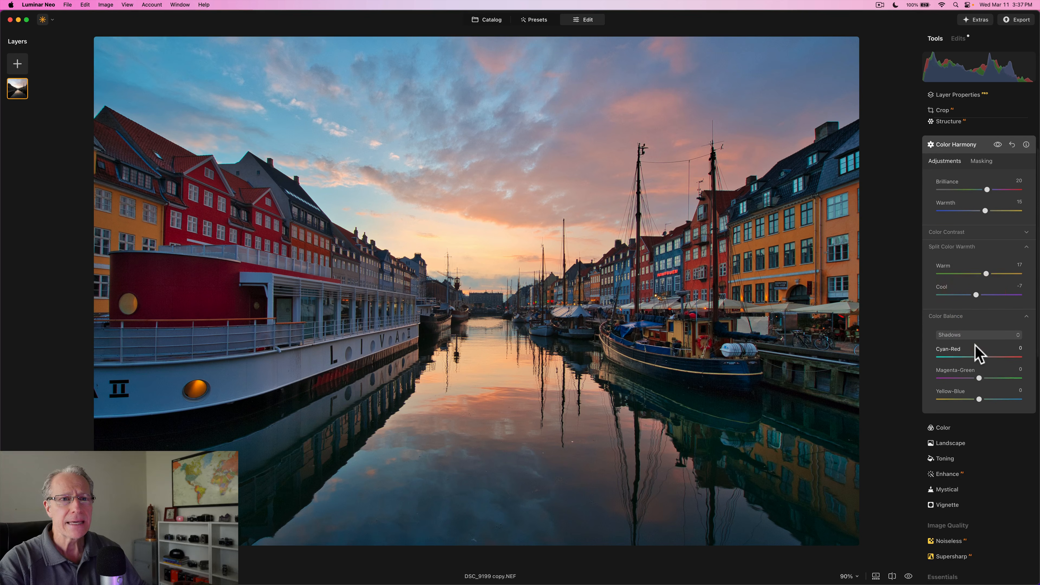
# Adjust Color Harmony's color balance, setting Yellow-Blue to 4 for the shadows and Cyan-Red to 9 for the highlights.
pyautogui.moveTo(980, 393); pyautogui.dragTo(982, 393)
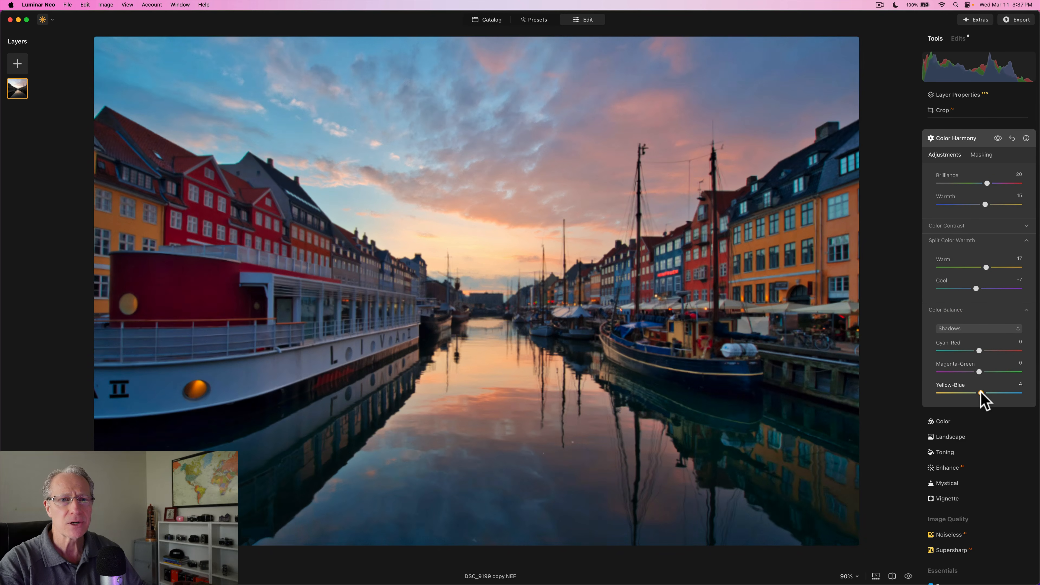
pyautogui.click(973, 328)
pyautogui.click(978, 349)
pyautogui.click(978, 328)
pyautogui.click(974, 359)
pyautogui.moveTo(979, 351); pyautogui.dragTo(984, 351)
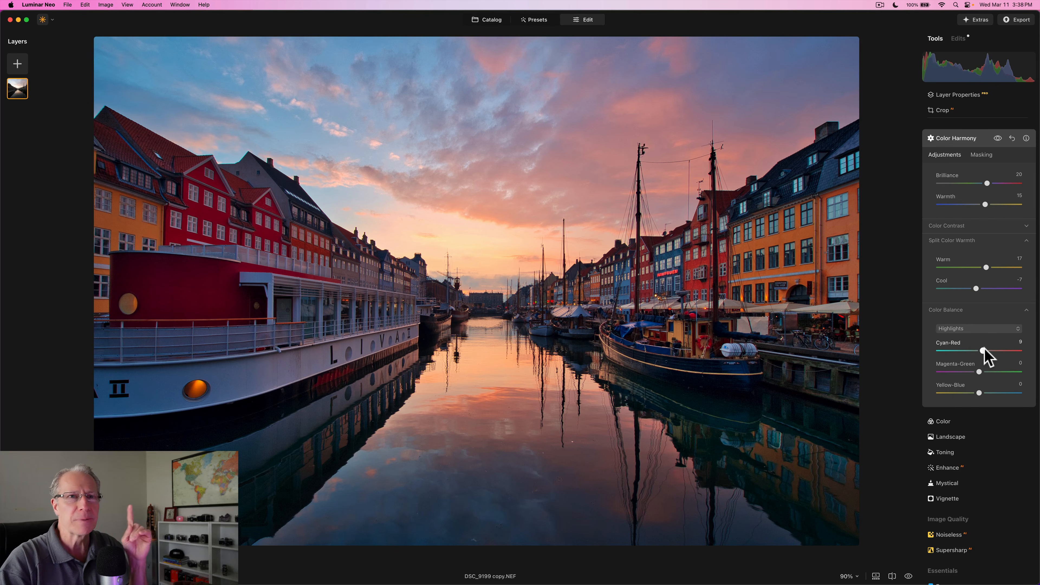
# Compare the photo with and without the Color Harmony adjustments.
pyautogui.click(998, 139)
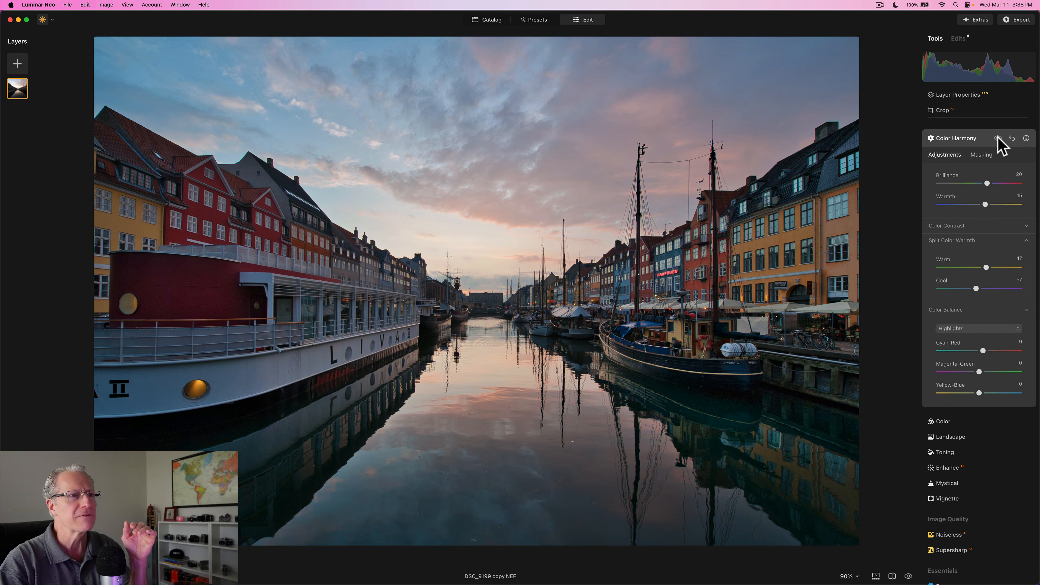
pyautogui.click(997, 139)
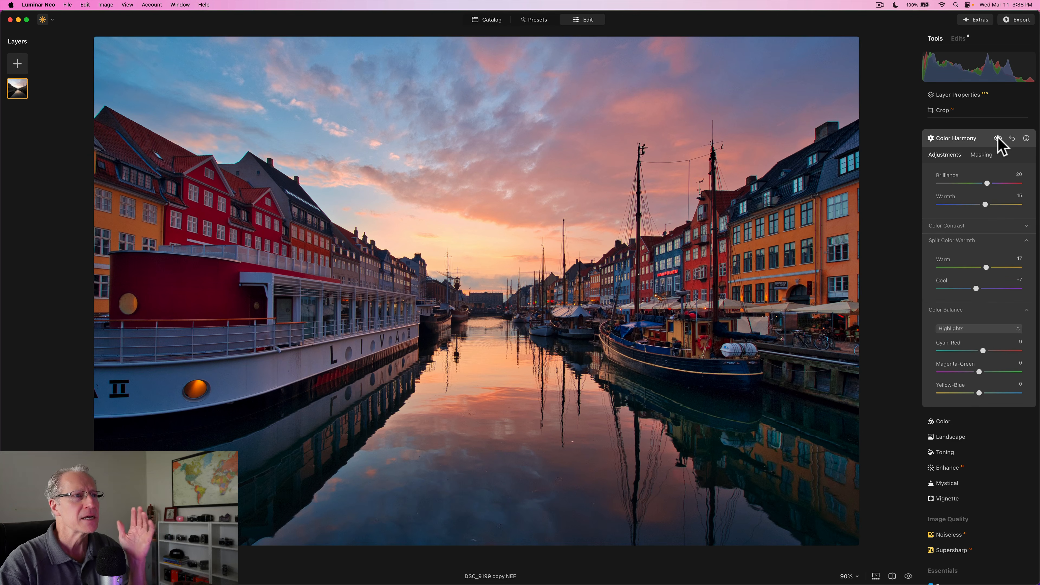
pyautogui.click(998, 139)
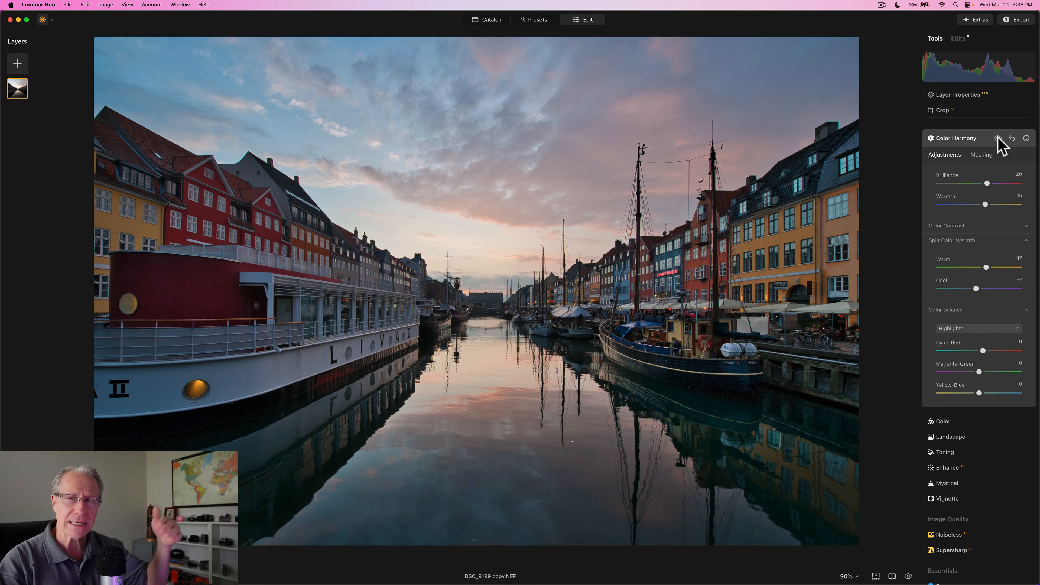
pyautogui.click(998, 138)
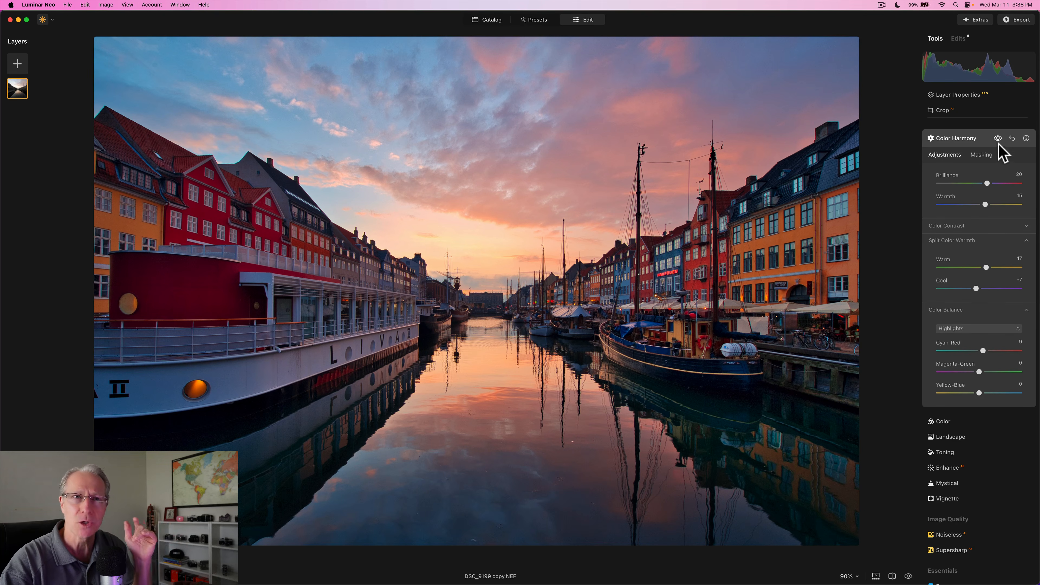
# Add a luminosity mask to Color Harmony and narrow its luminance range to the brighter midtones of the sky and water.
pyautogui.click(983, 155)
pyautogui.click(959, 227)
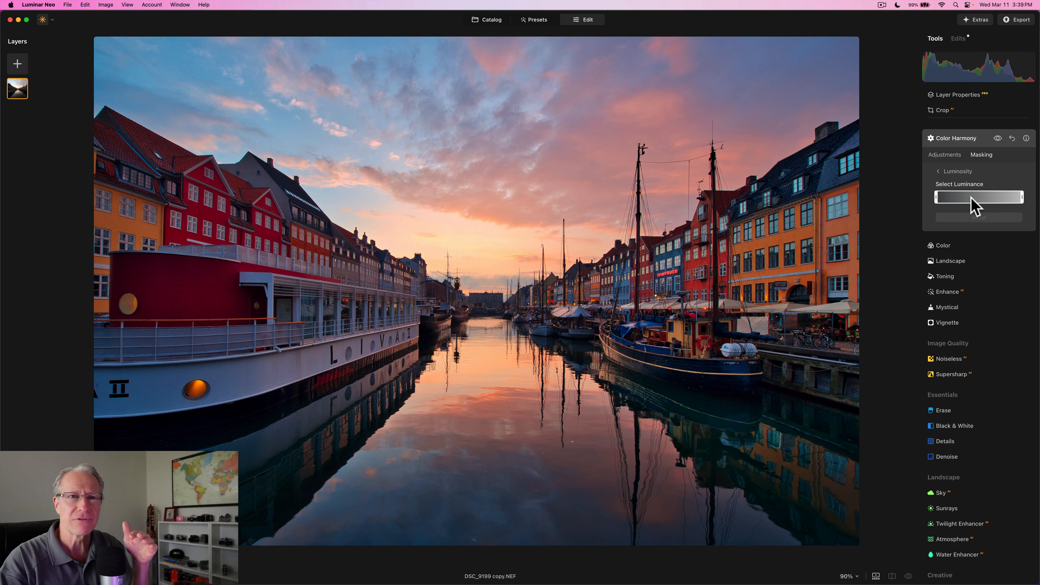
pyautogui.moveTo(937, 196)
pyautogui.mouseDown()
pyautogui.moveTo(963, 197)
pyautogui.moveTo(934, 198)
pyautogui.mouseUp()
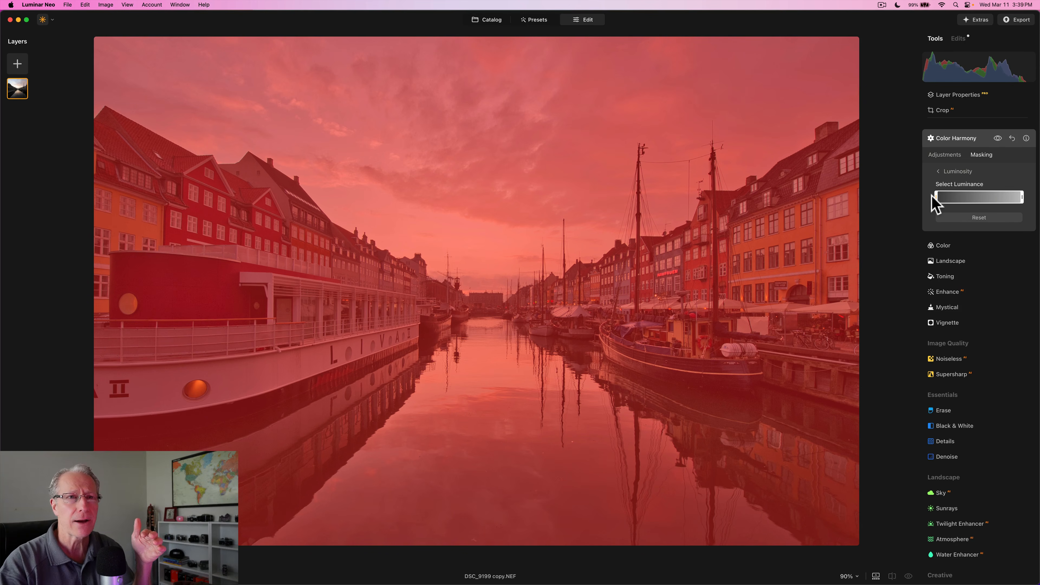
pyautogui.moveTo(934, 198); pyautogui.dragTo(944, 197)
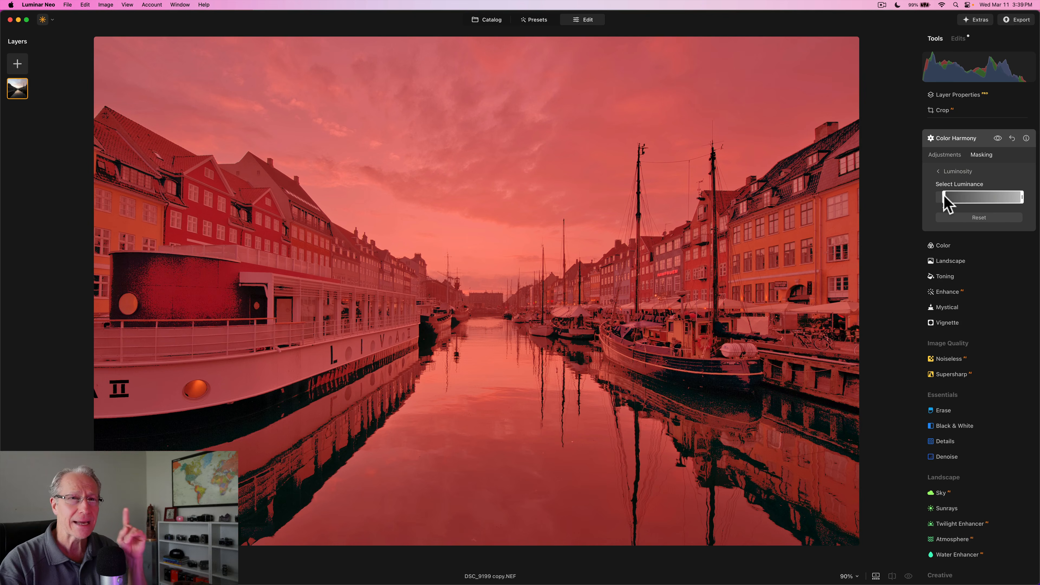
pyautogui.moveTo(944, 197); pyautogui.dragTo(980, 194)
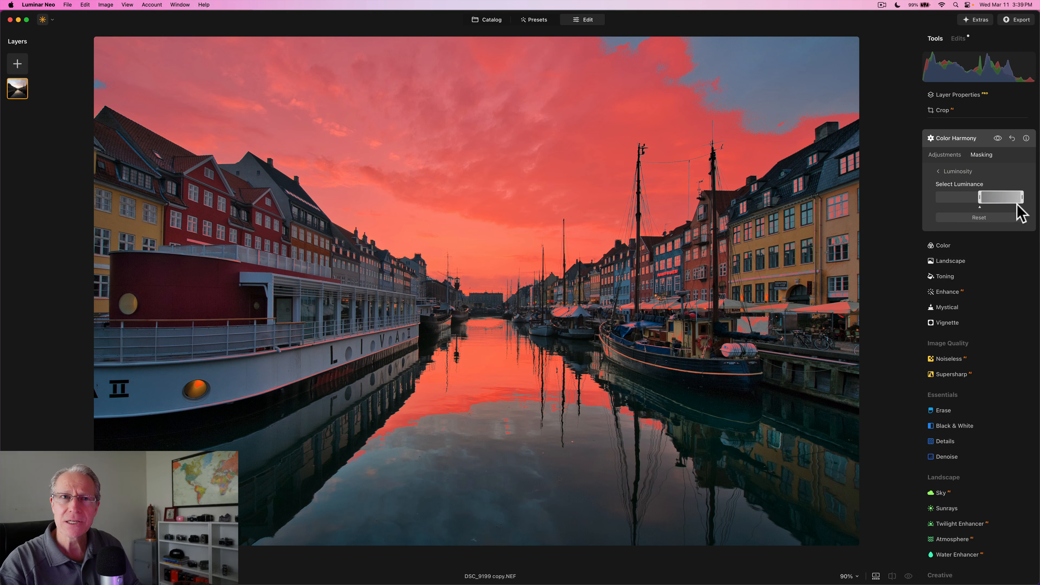
pyautogui.moveTo(1023, 198); pyautogui.dragTo(993, 202)
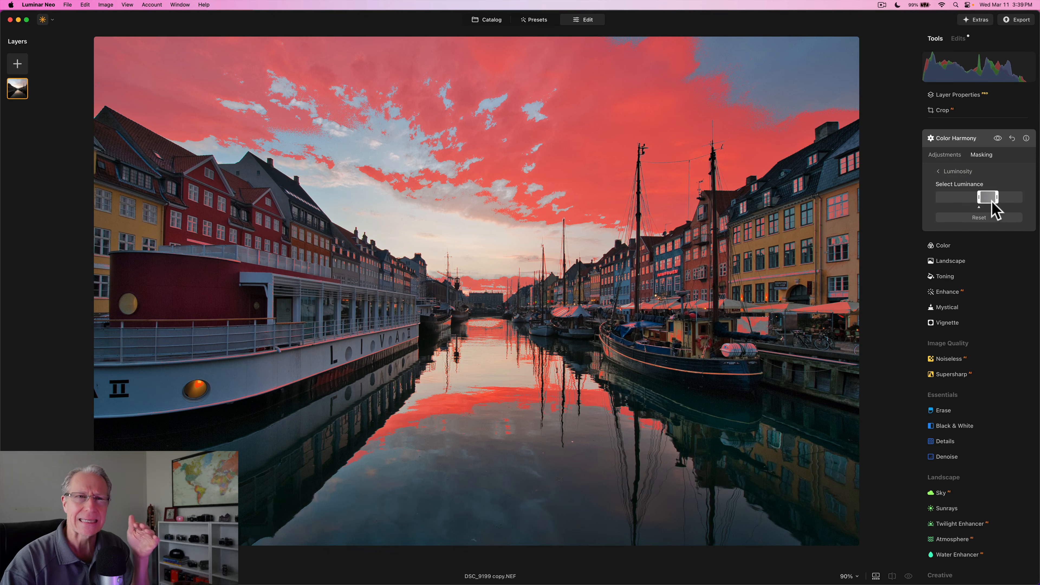
pyautogui.moveTo(991, 201); pyautogui.dragTo(1001, 200)
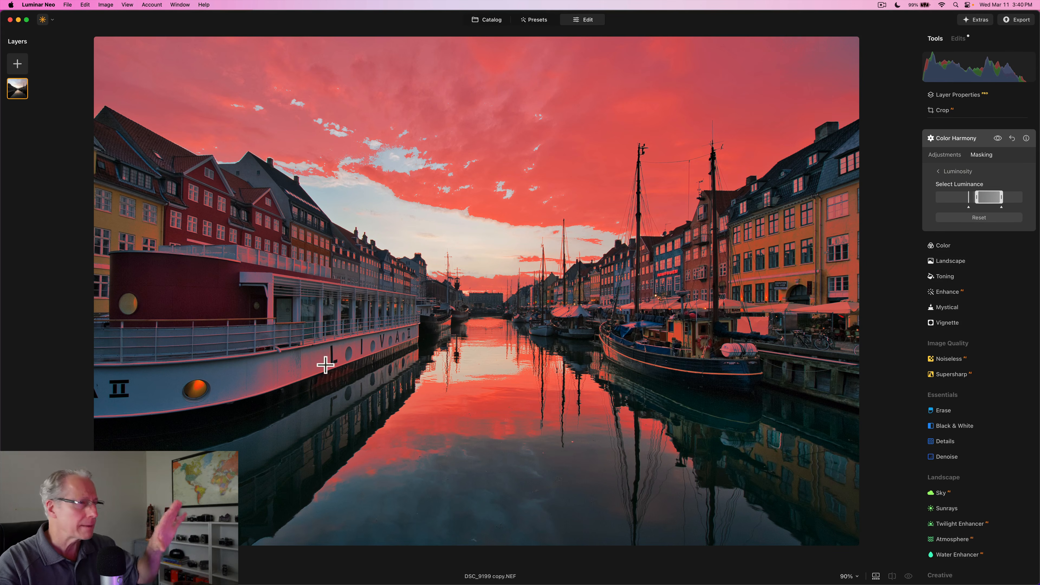
# Widen the luminosity mask's falloff into the darker tones and almost to pure white, and close Color Harmony.
pyautogui.moveTo(968, 207); pyautogui.dragTo(962, 207)
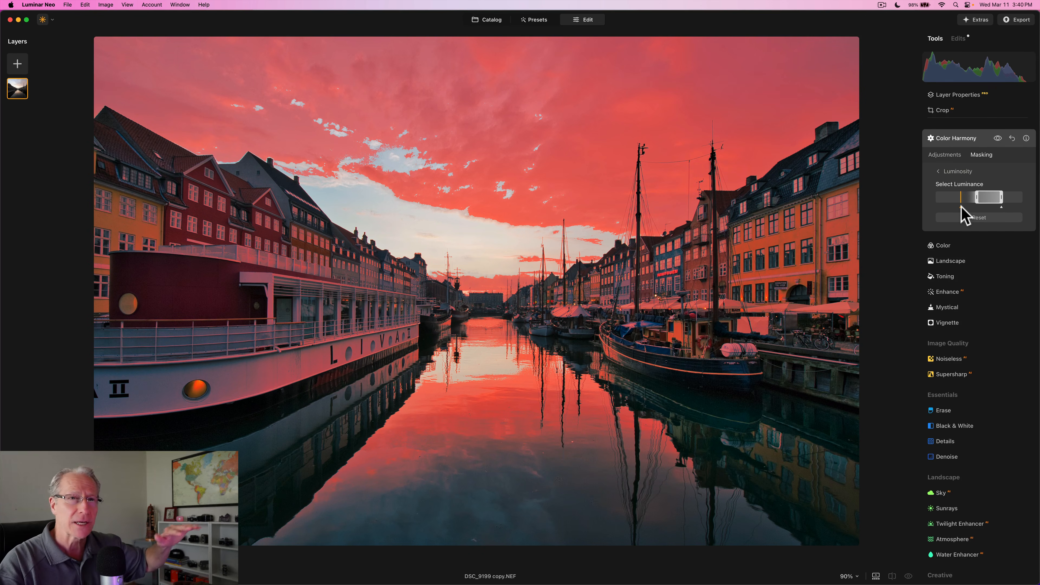
pyautogui.moveTo(961, 207)
pyautogui.mouseDown()
pyautogui.moveTo(978, 208)
pyautogui.moveTo(964, 206)
pyautogui.mouseUp()
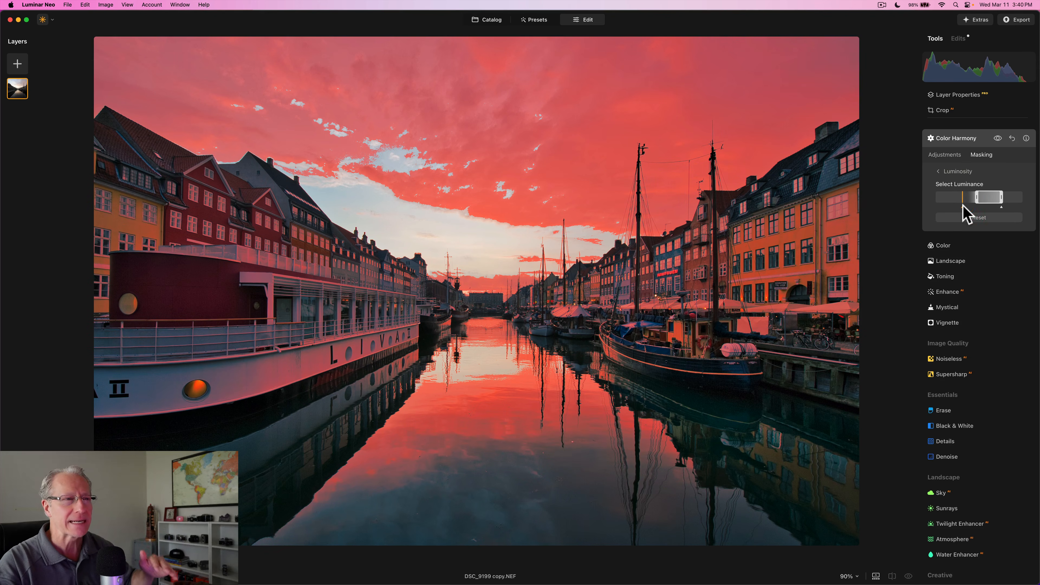
pyautogui.click(979, 196)
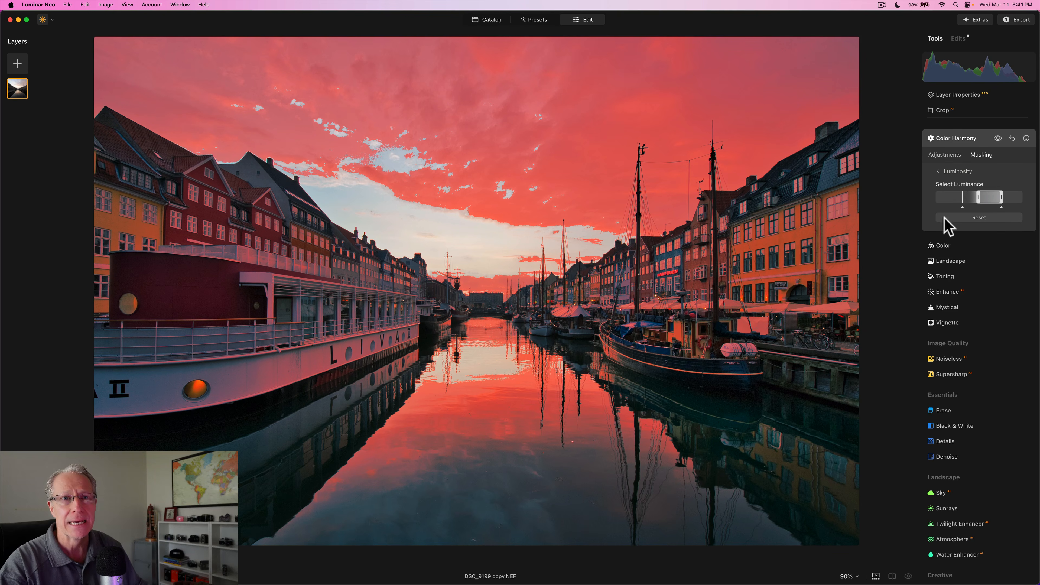
pyautogui.moveTo(1002, 207); pyautogui.dragTo(1017, 207)
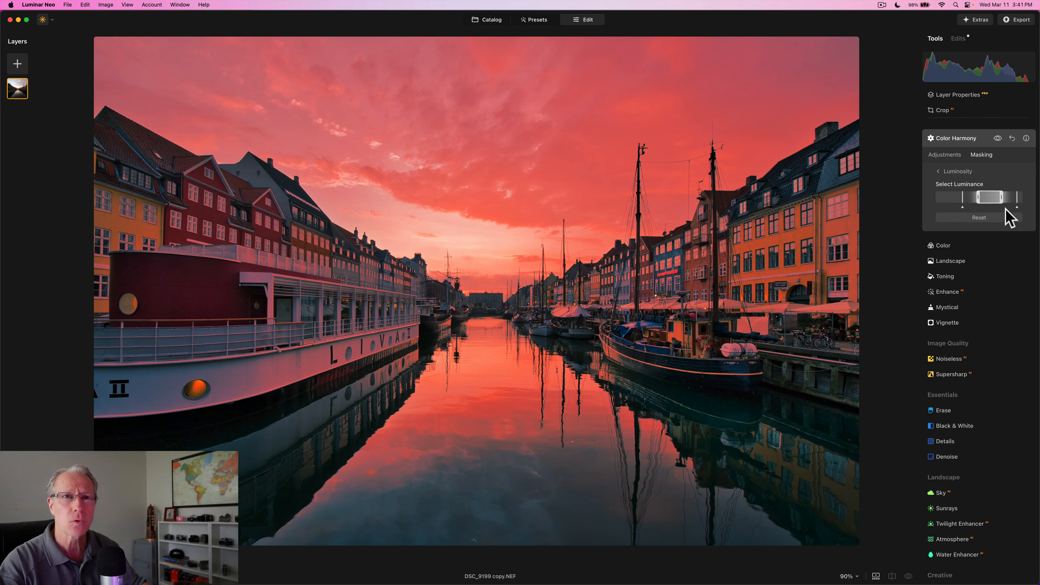
pyautogui.moveTo(1017, 206); pyautogui.dragTo(1020, 207)
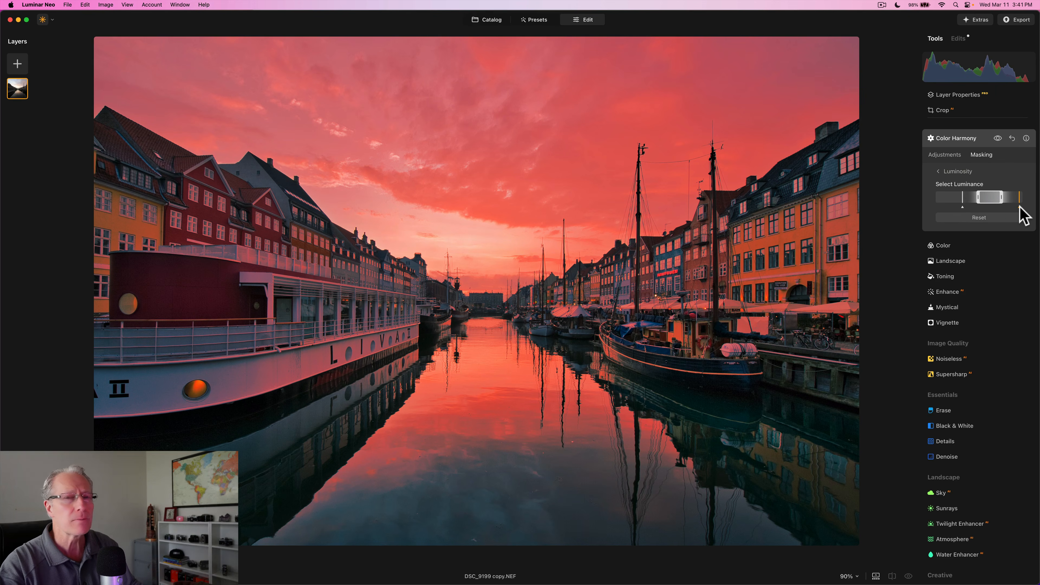
pyautogui.click(998, 199)
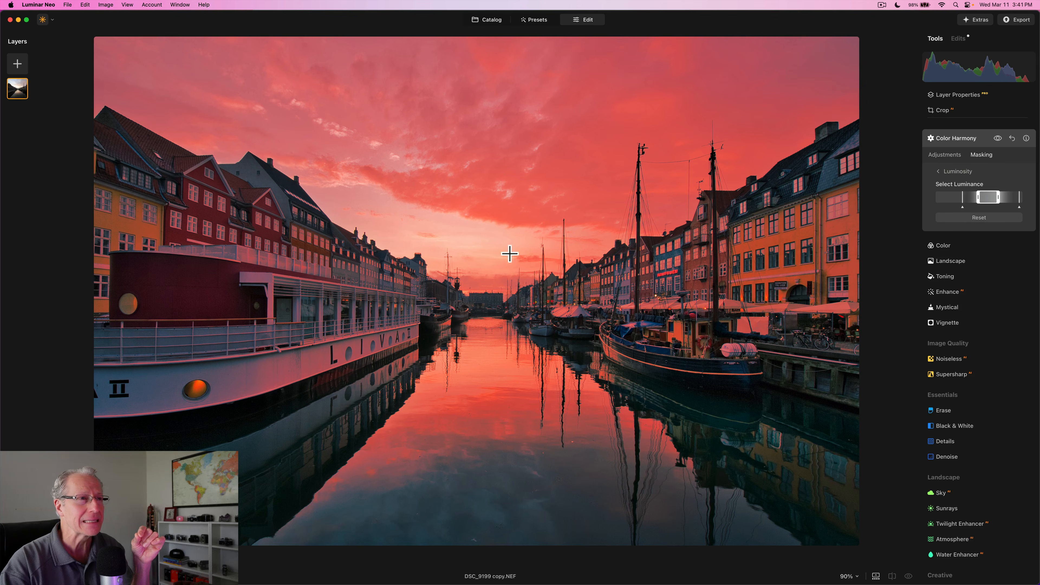
pyautogui.click(943, 160)
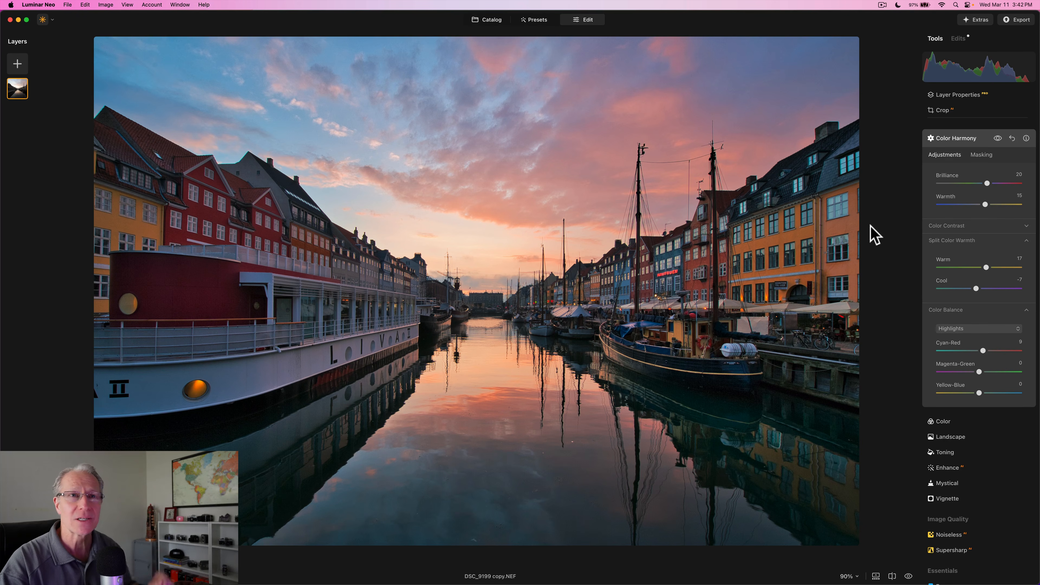
pyautogui.click(954, 138)
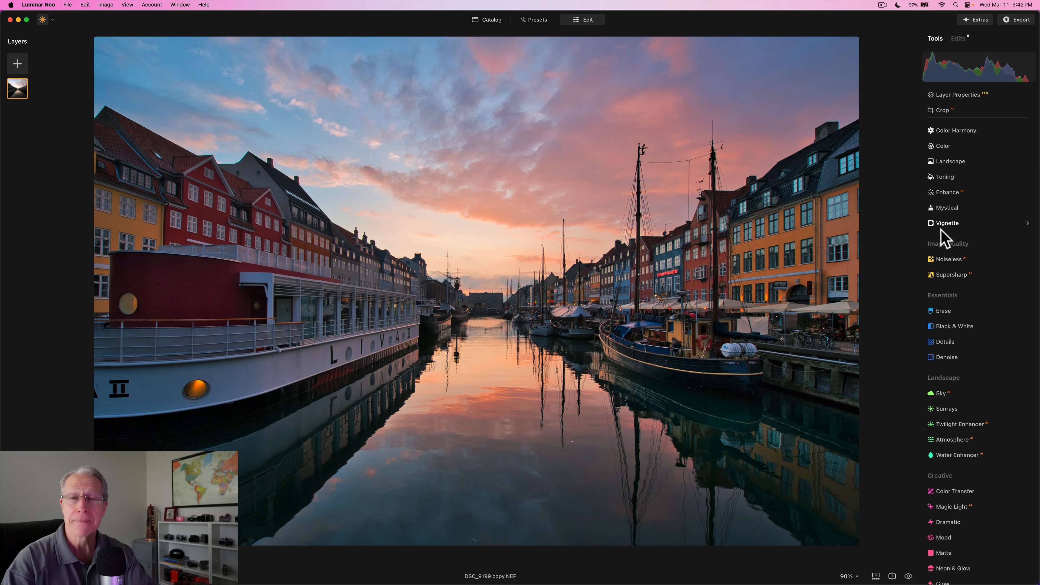
# Set Golden Hour to 45 in the Landscape tool.
pyautogui.scroll(3, 943, 237)
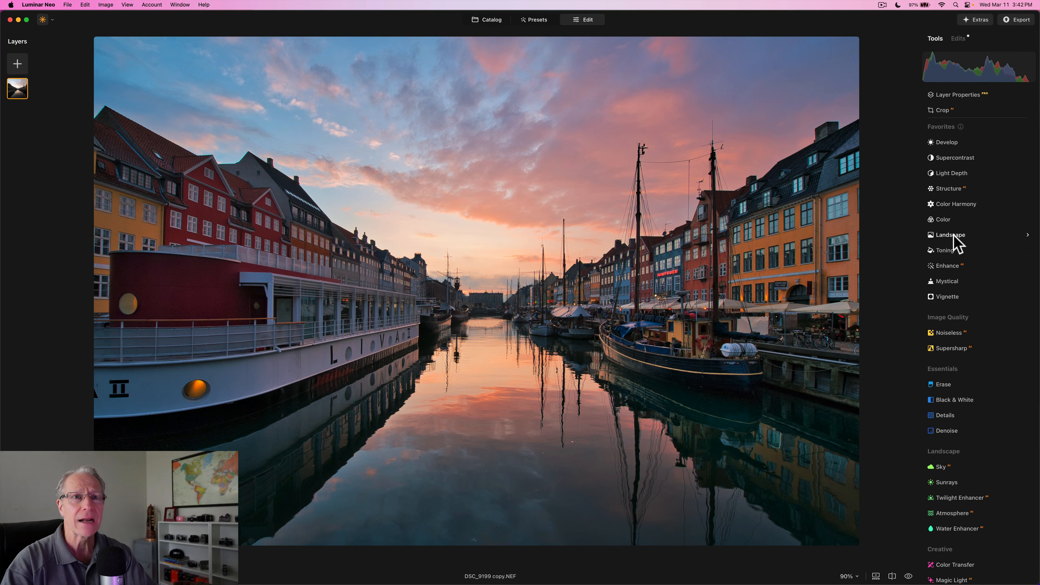
pyautogui.click(953, 236)
pyautogui.click(976, 273)
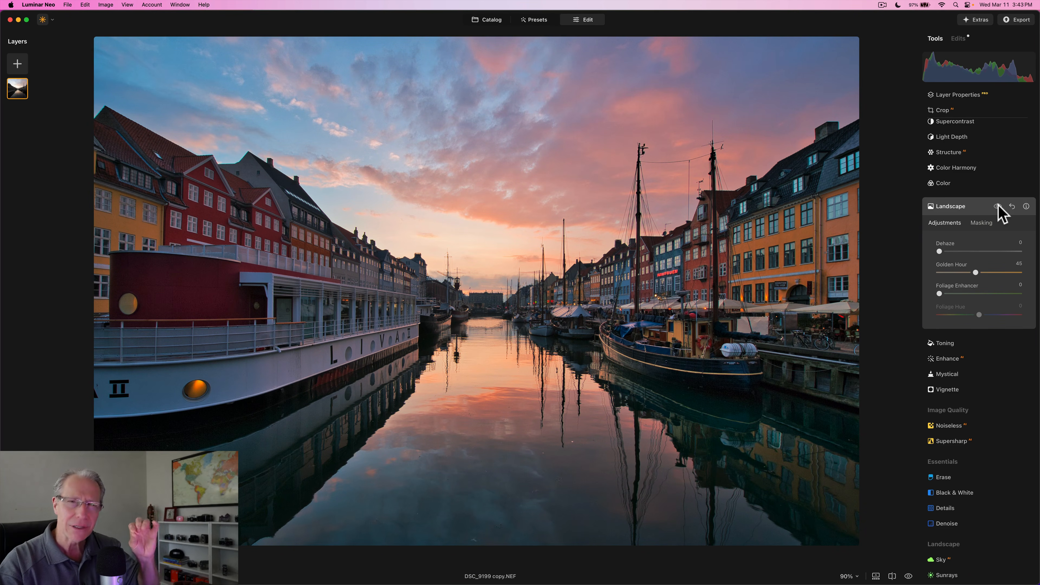
# Compare the photo with and without the Landscape tool's Golden Hour effect.
pyautogui.click(998, 207)
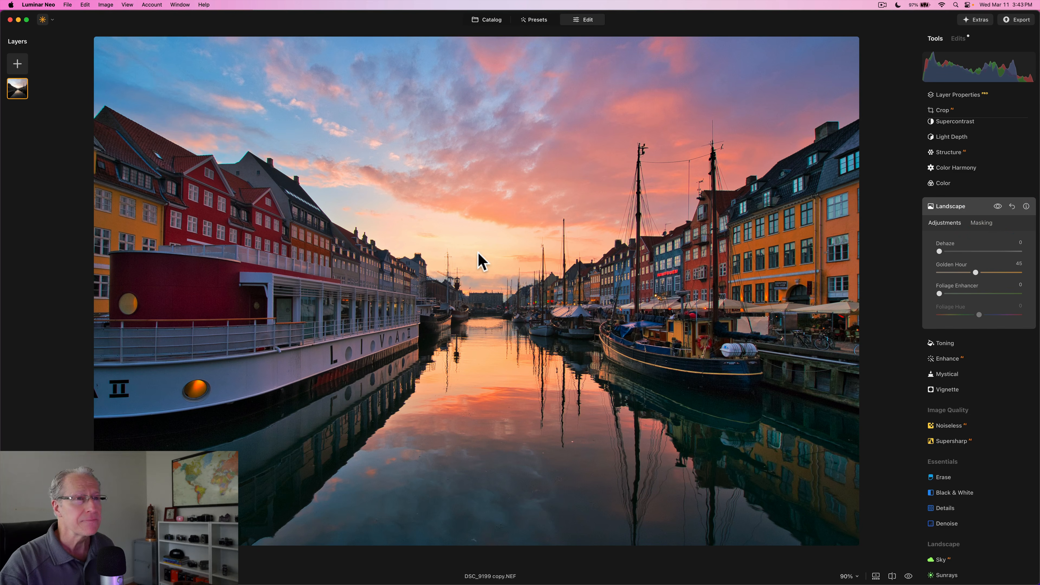
pyautogui.click(998, 207)
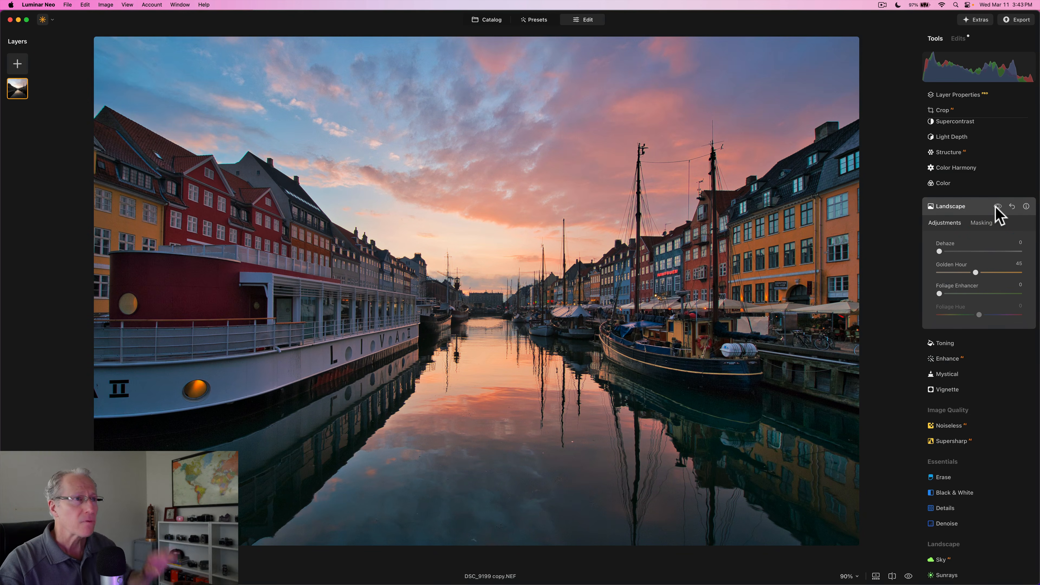
pyautogui.click(997, 207)
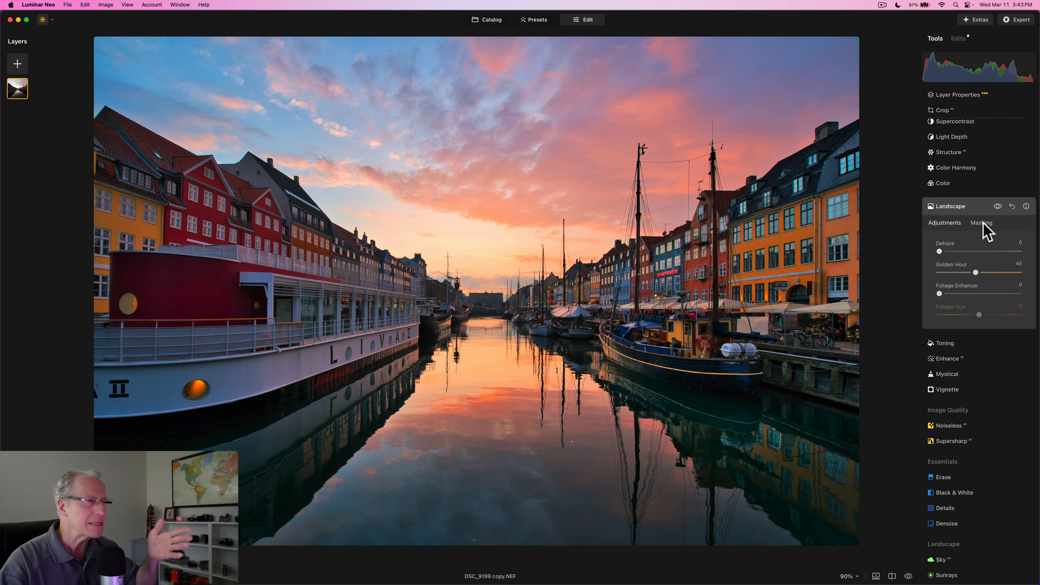
# Add a luminosity mask to Landscape limited to the brighter midtones, with falloff reaching down into the midtones and up to pure white.
pyautogui.click(982, 224)
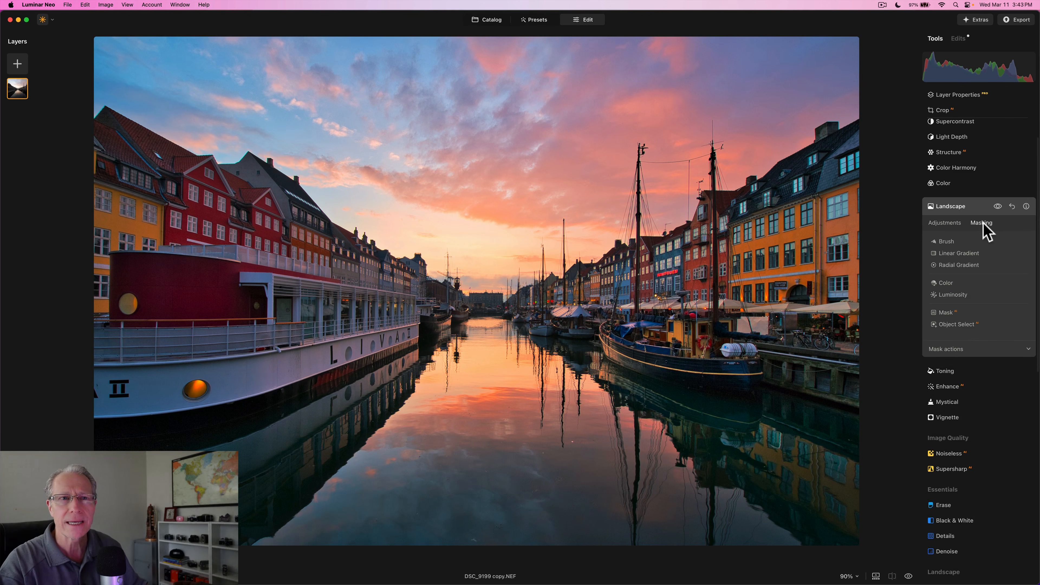
pyautogui.click(952, 295)
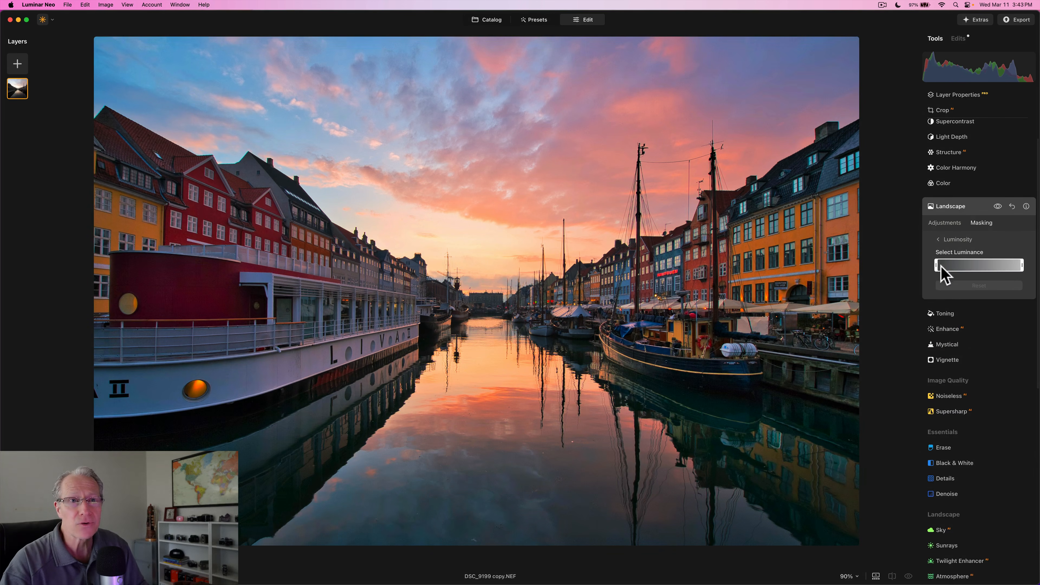
pyautogui.moveTo(938, 266); pyautogui.dragTo(977, 274)
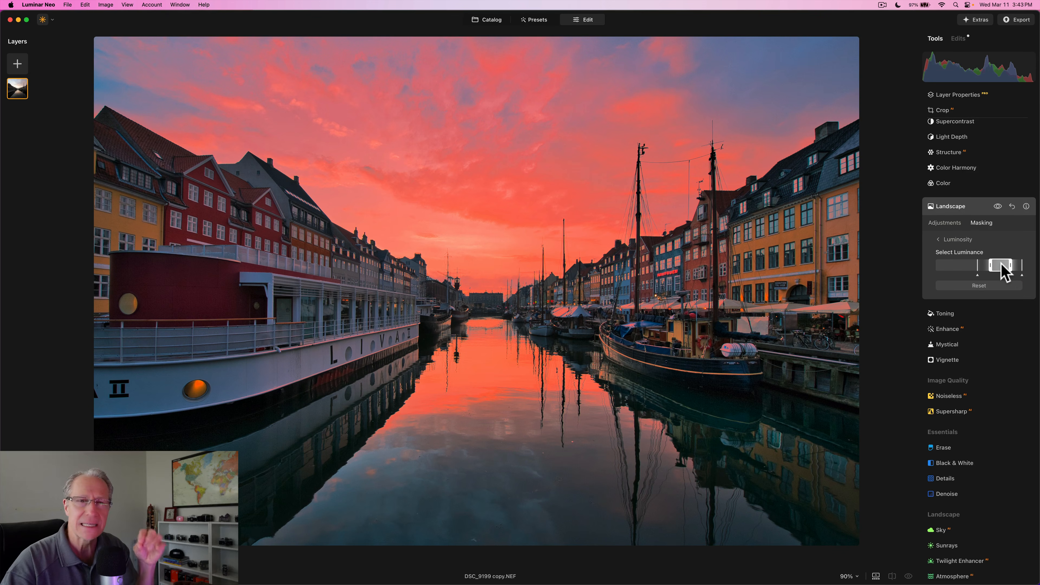
pyautogui.moveTo(1002, 266); pyautogui.dragTo(996, 266)
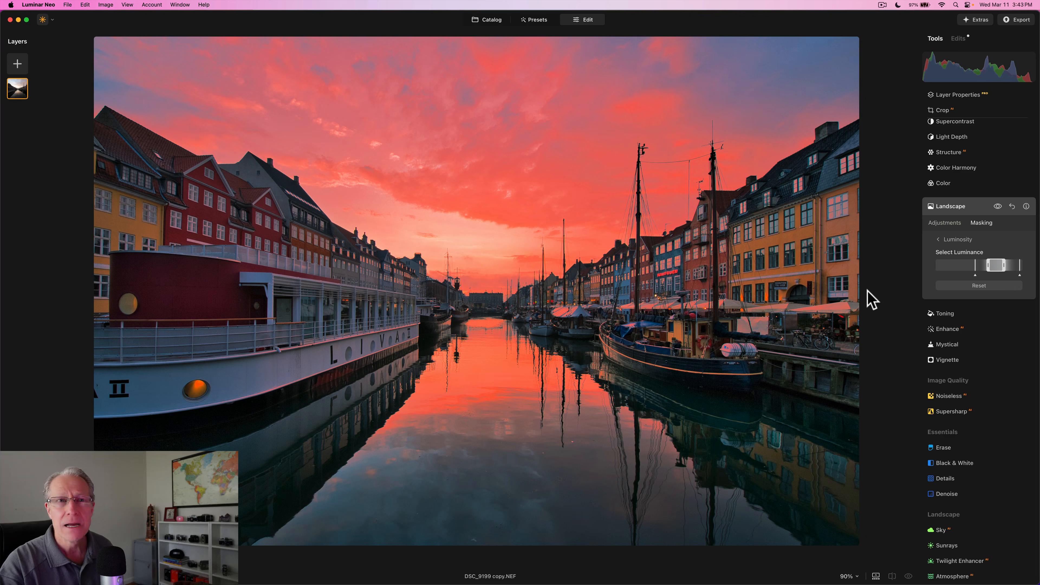
pyautogui.moveTo(1022, 274); pyautogui.dragTo(1024, 283)
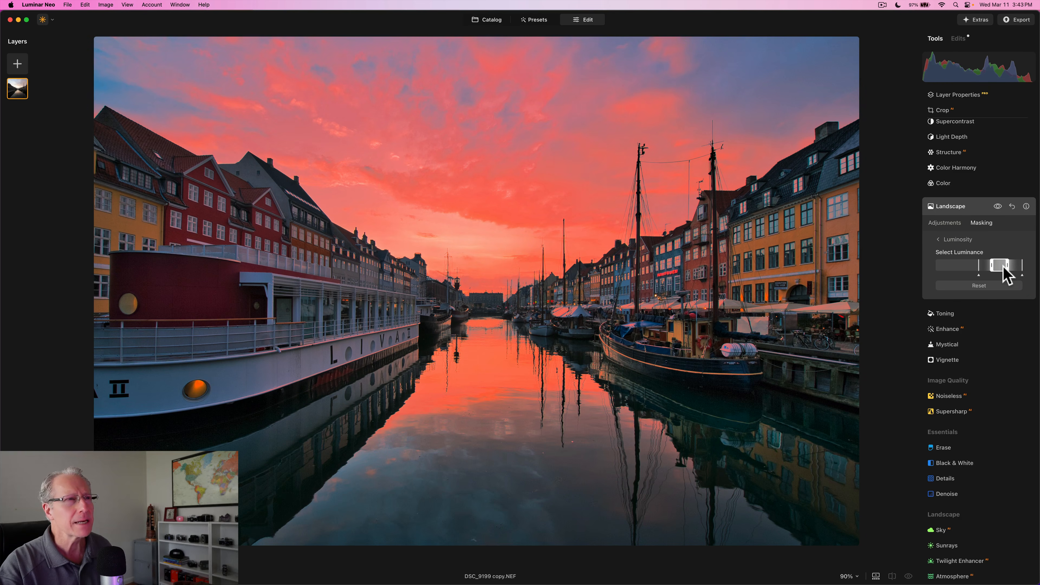
pyautogui.moveTo(978, 274); pyautogui.dragTo(974, 274)
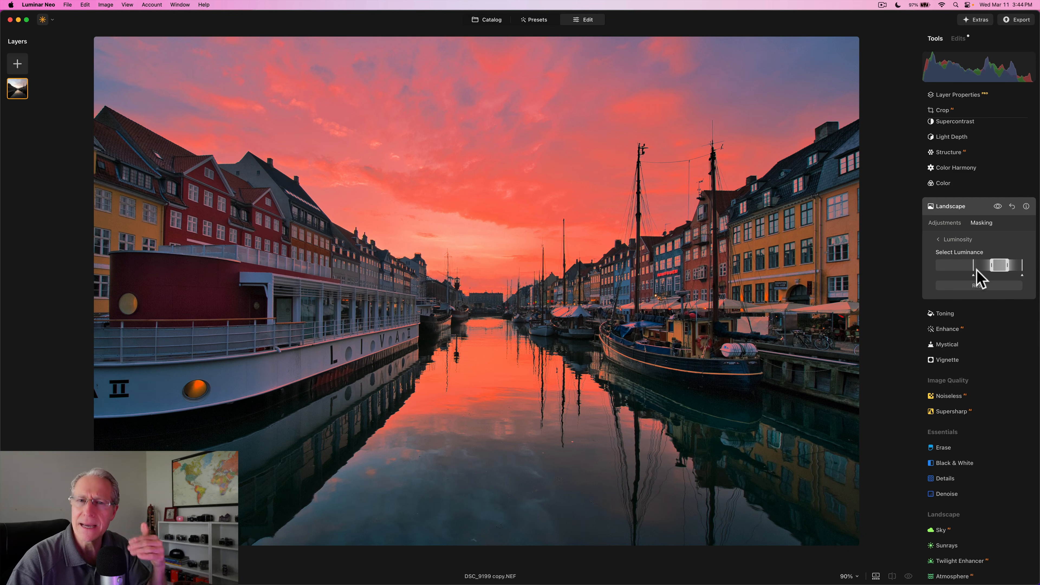
# Return to the Landscape adjustments and reduce Golden Hour to 40.
pyautogui.click(946, 224)
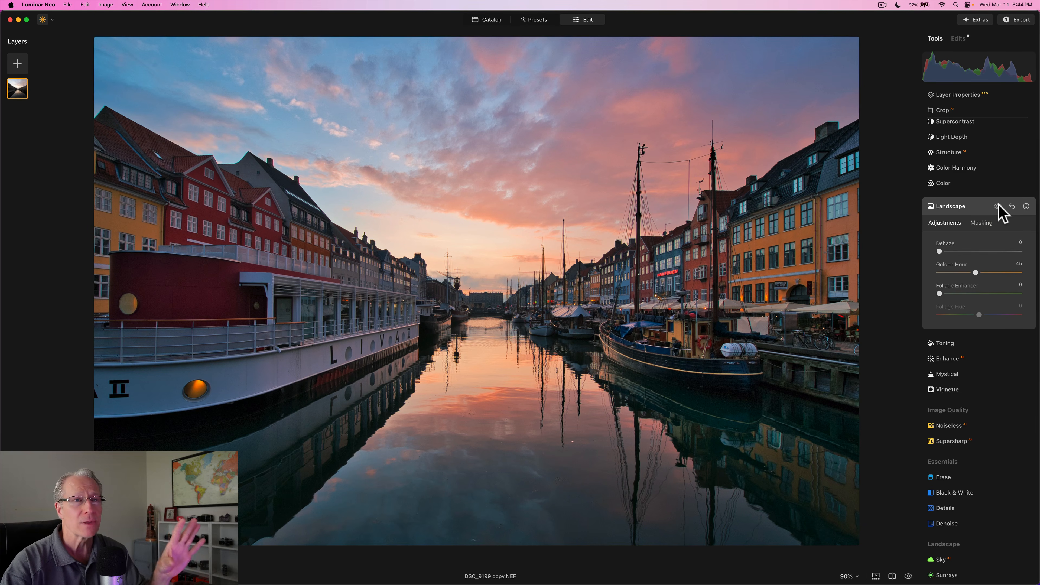
pyautogui.click(997, 207)
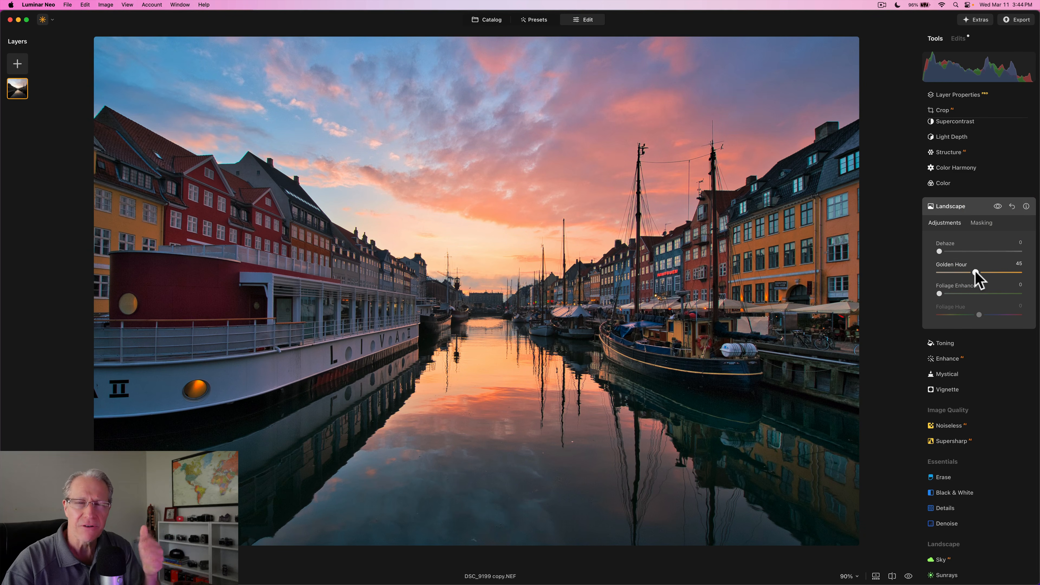
pyautogui.moveTo(975, 271); pyautogui.dragTo(971, 271)
pyautogui.click(972, 271)
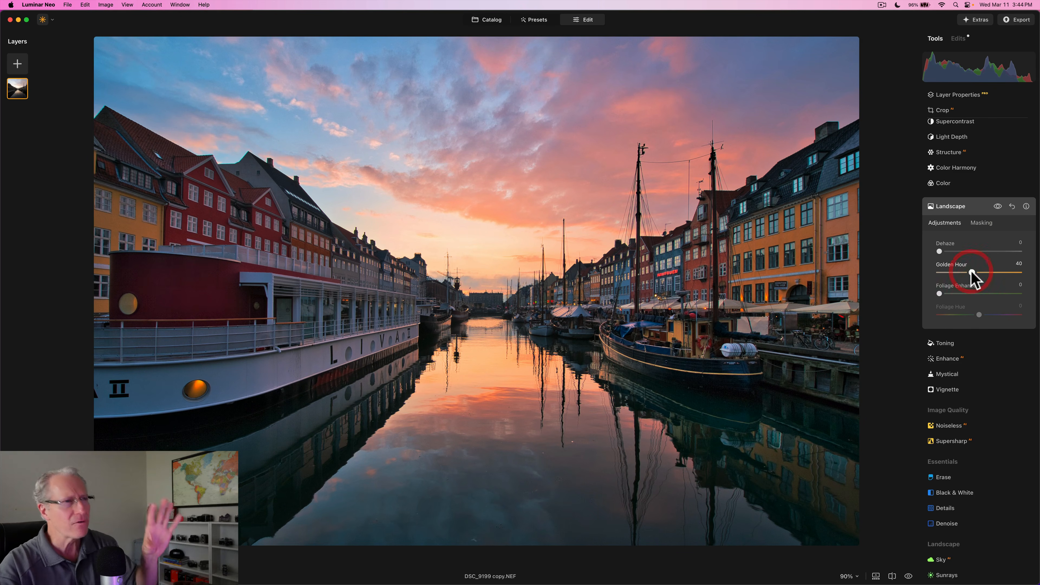
# Compare the photo with and without the masked Landscape effect, and close the Landscape tool.
pyautogui.click(997, 207)
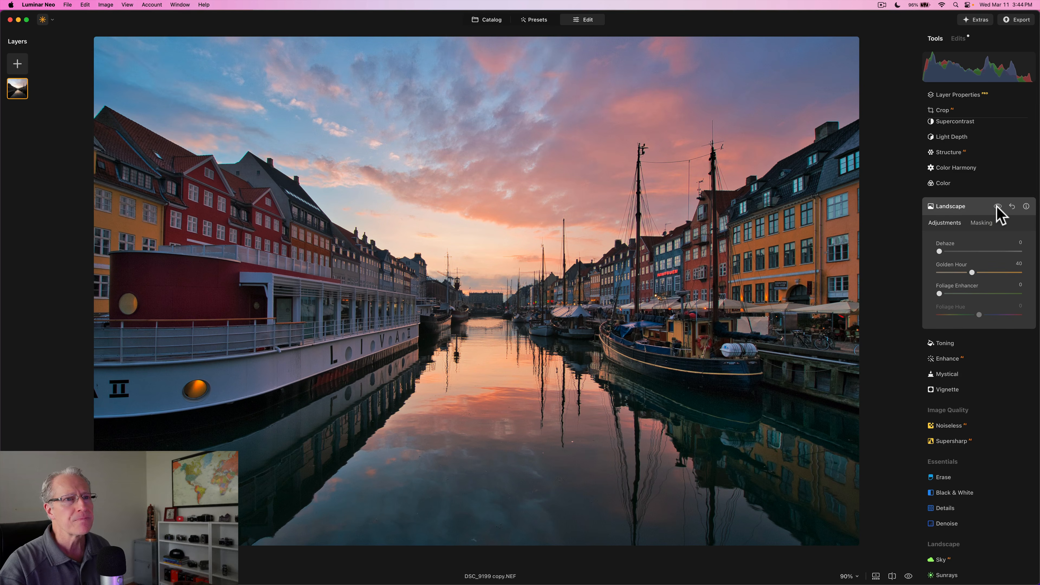
pyautogui.click(997, 207)
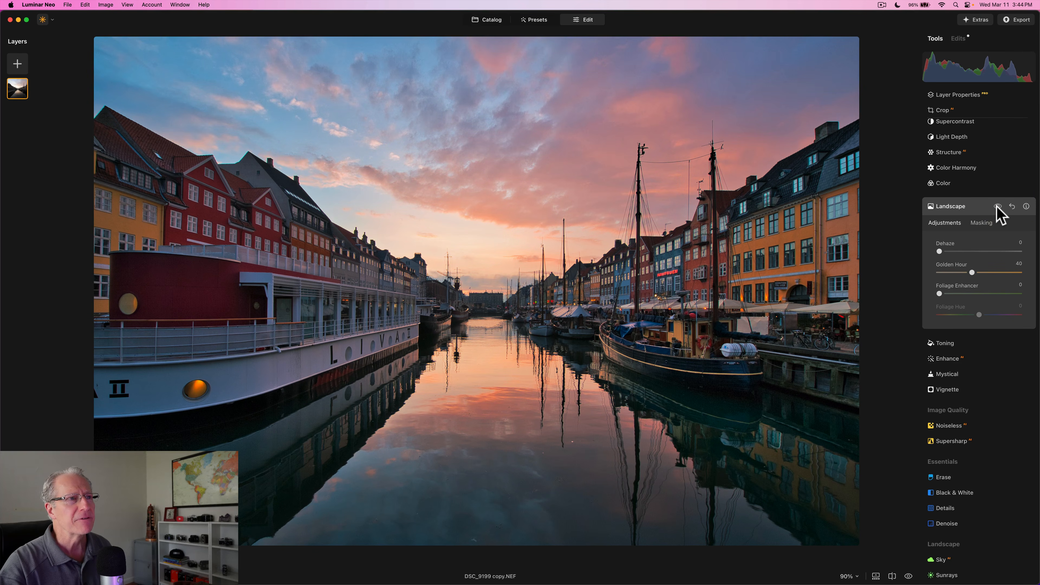
pyautogui.click(998, 207)
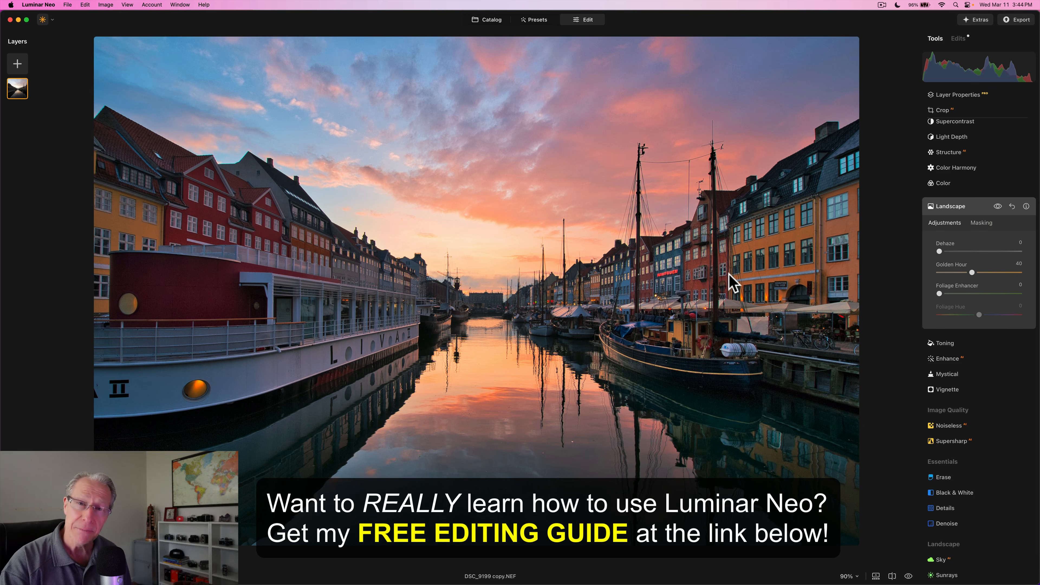
pyautogui.click(998, 208)
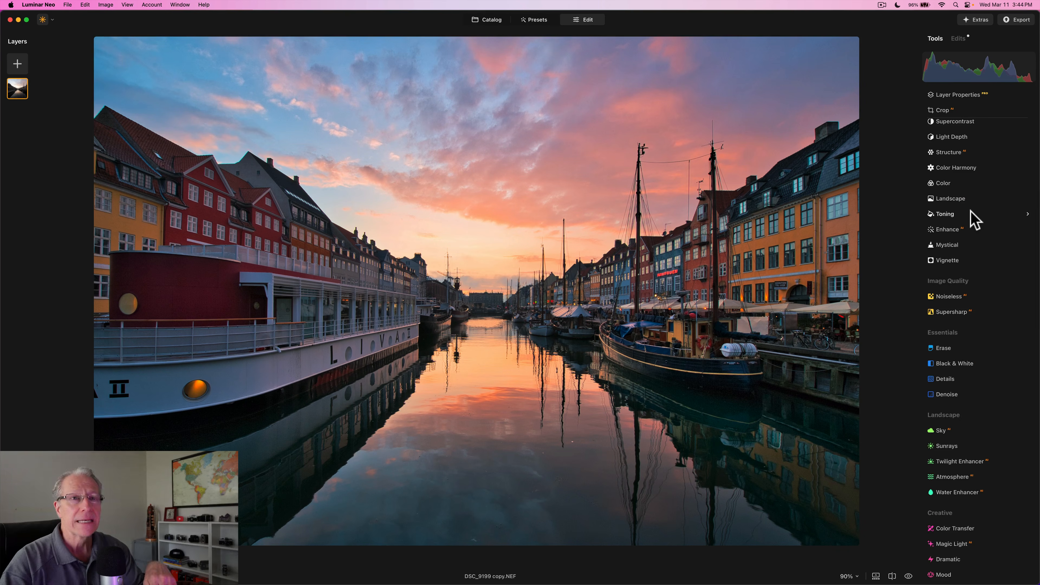
# Set Accent to 50 and Sky Enhancer to 20 in the Enhance tool.
pyautogui.click(951, 231)
pyautogui.scroll(-2, 951, 230)
pyautogui.moveTo(978, 234); pyautogui.dragTo(982, 234)
pyautogui.click(981, 234)
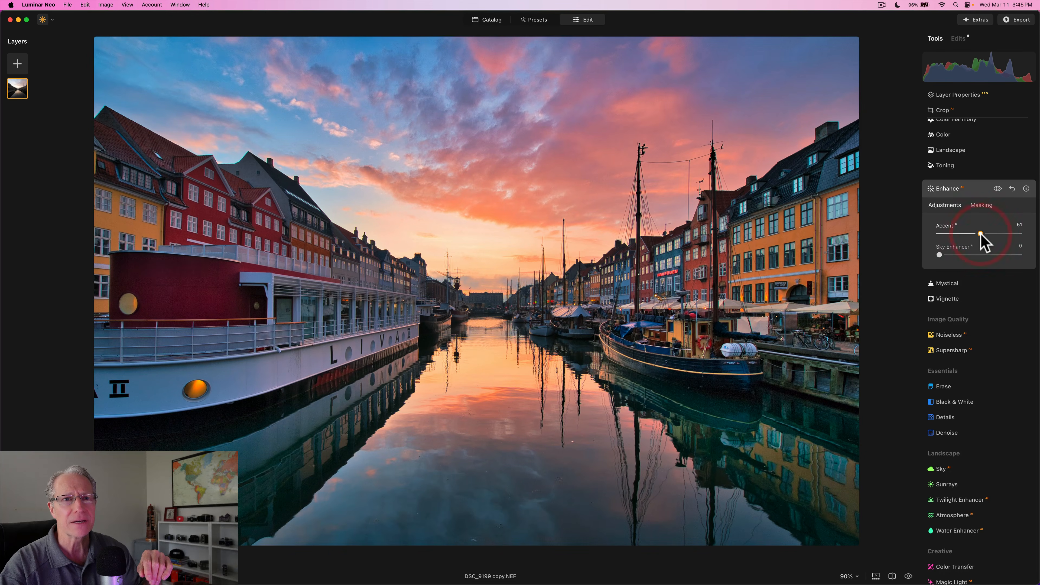
pyautogui.moveTo(981, 234); pyautogui.dragTo(980, 234)
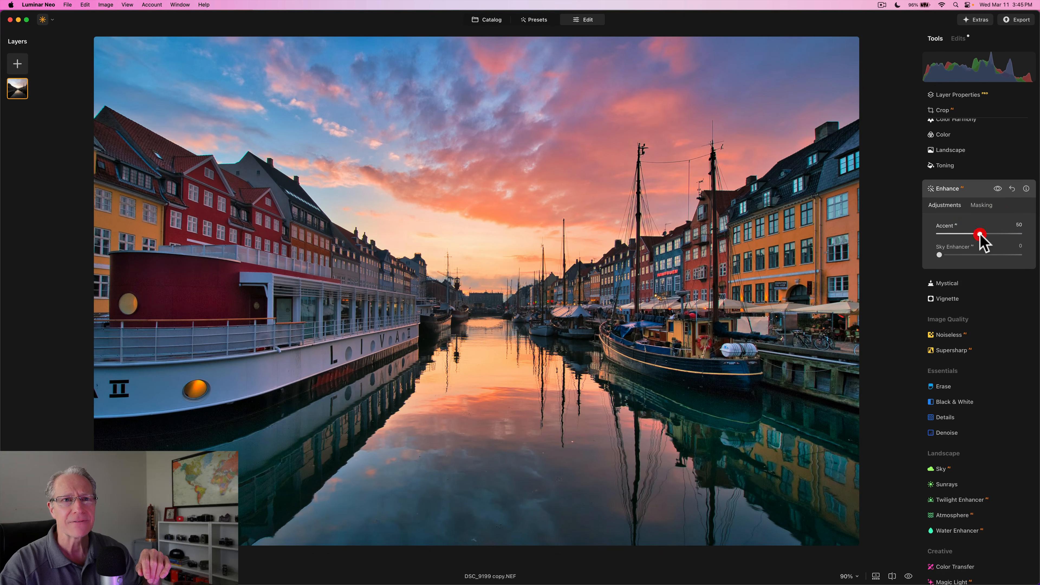
pyautogui.click(954, 255)
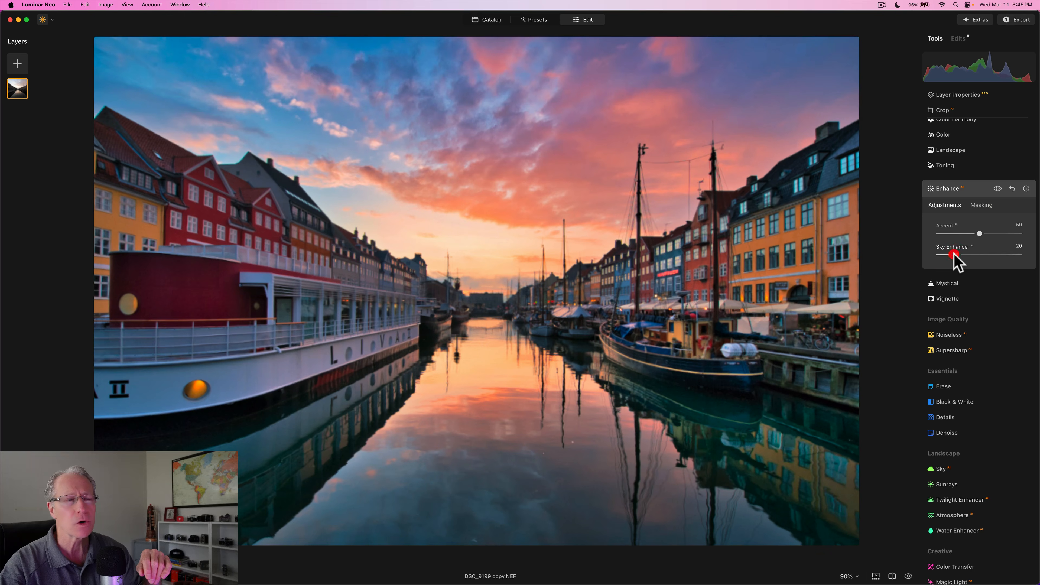
# Compare the sky, buildings and water with and without the Enhance effect several times.
pyautogui.click(999, 189)
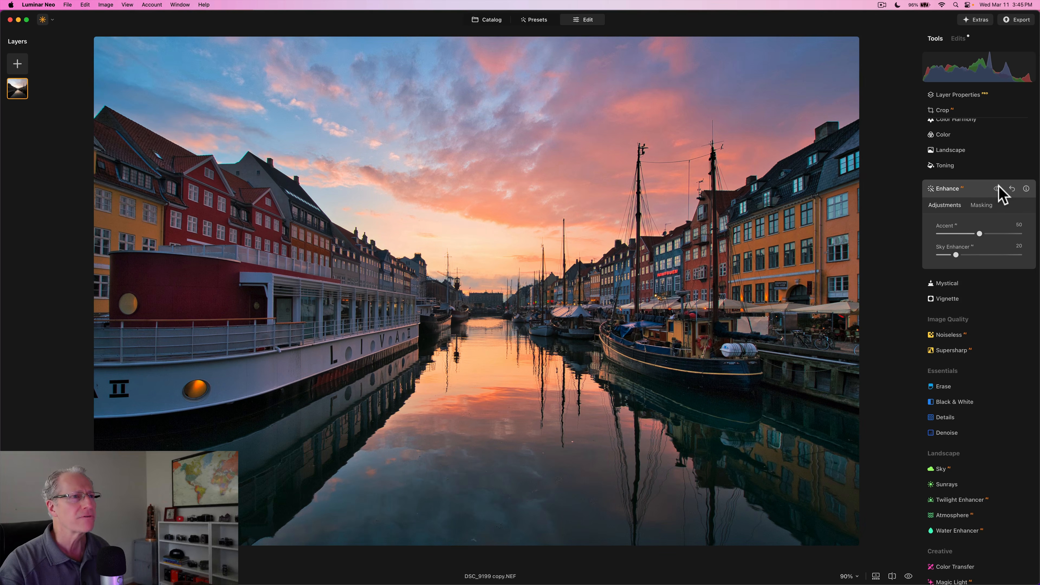
pyautogui.click(999, 189)
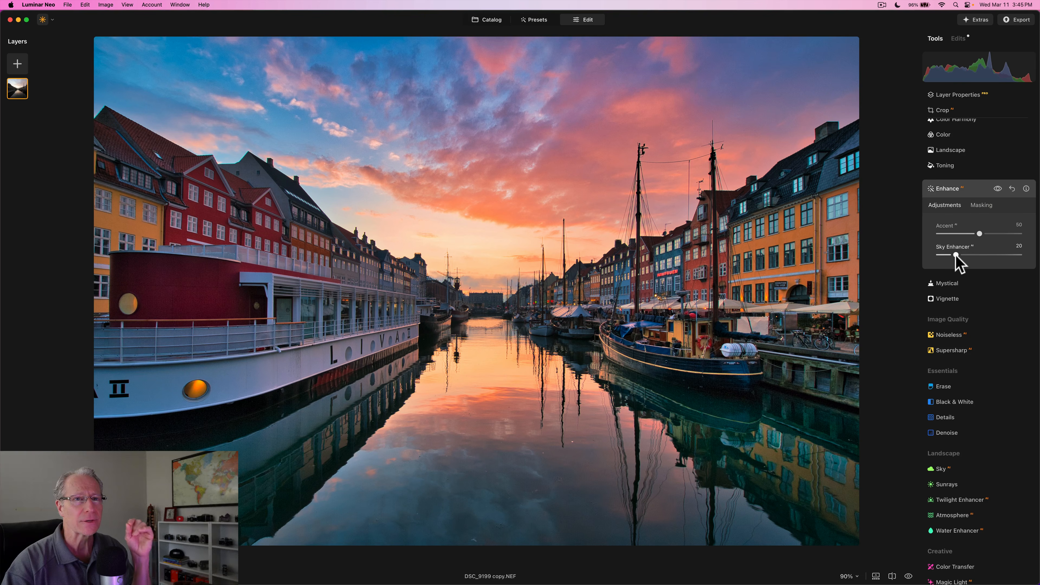
pyautogui.click(998, 188)
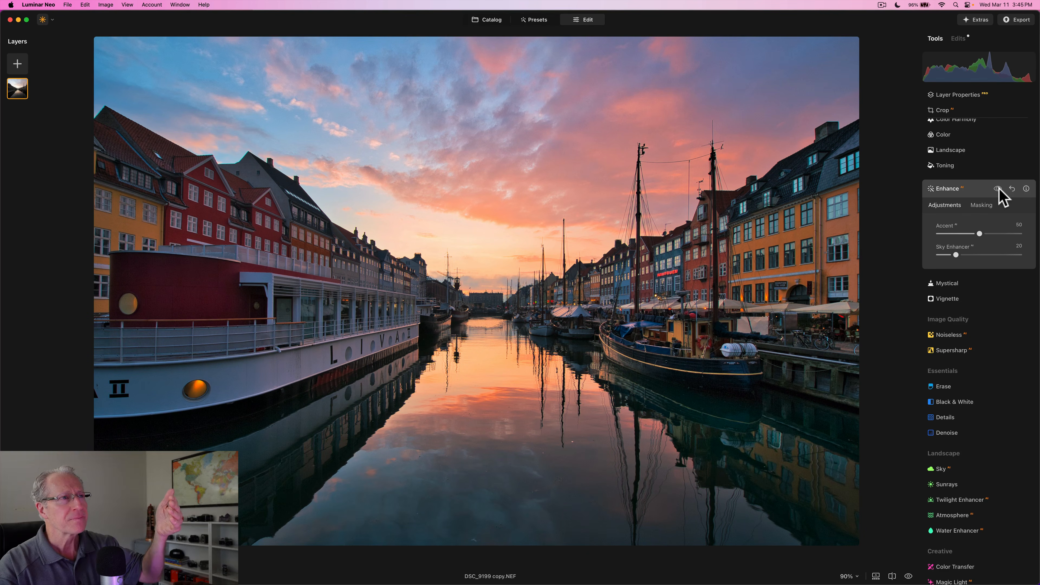
pyautogui.click(997, 188)
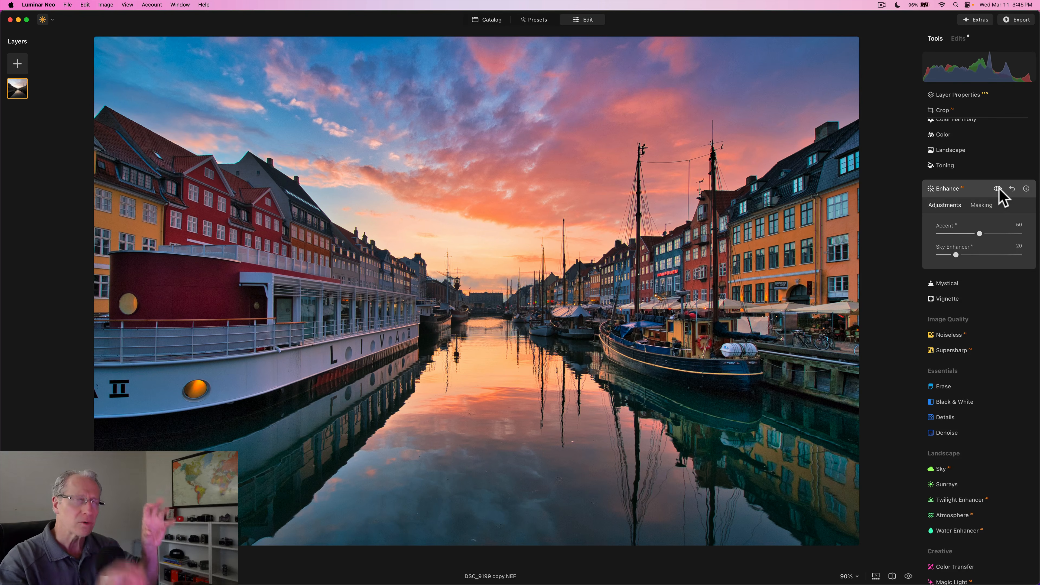
pyautogui.click(998, 188)
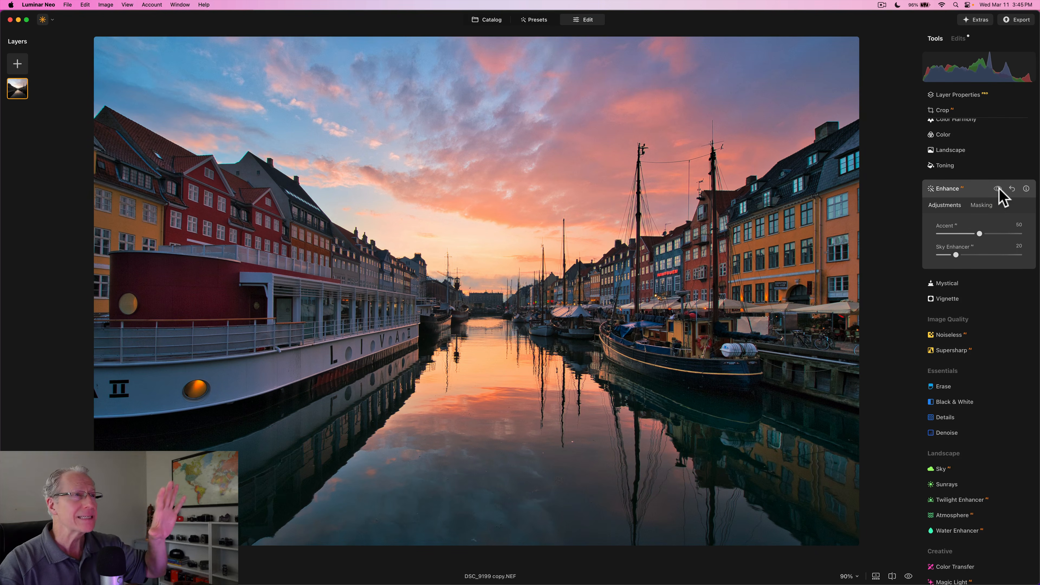
pyautogui.click(998, 189)
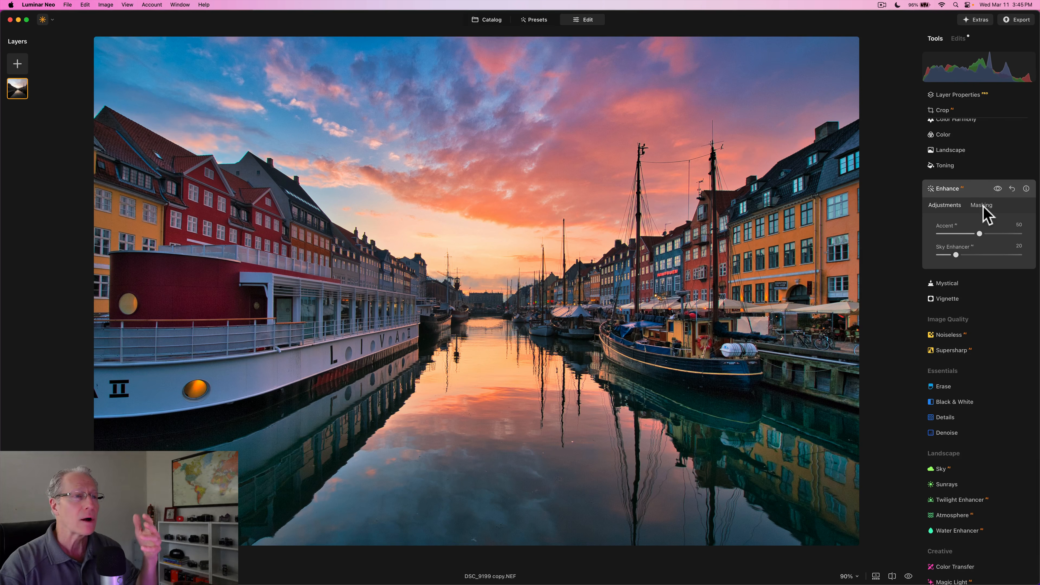
pyautogui.click(998, 188)
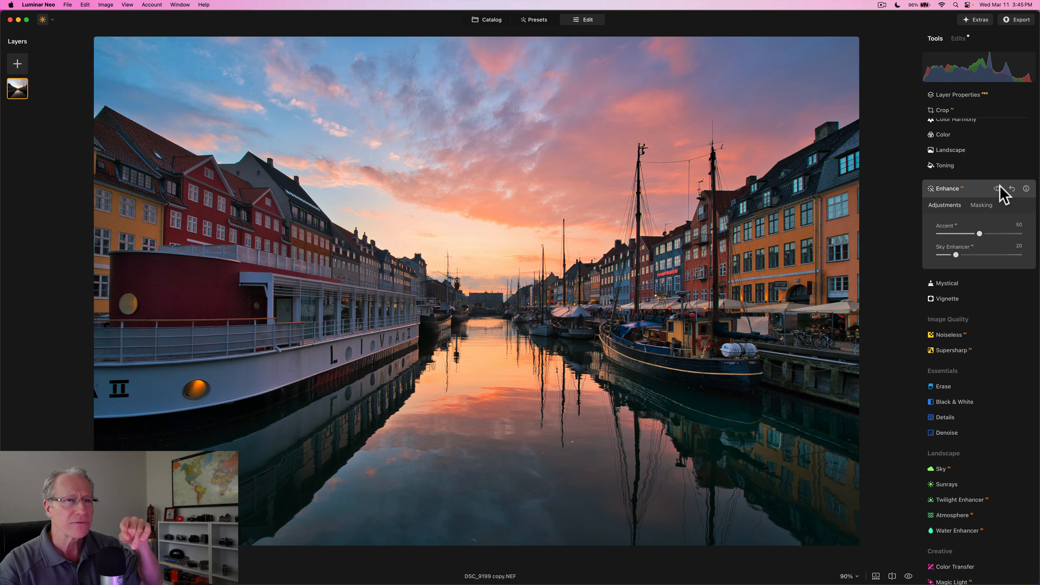
pyautogui.click(998, 188)
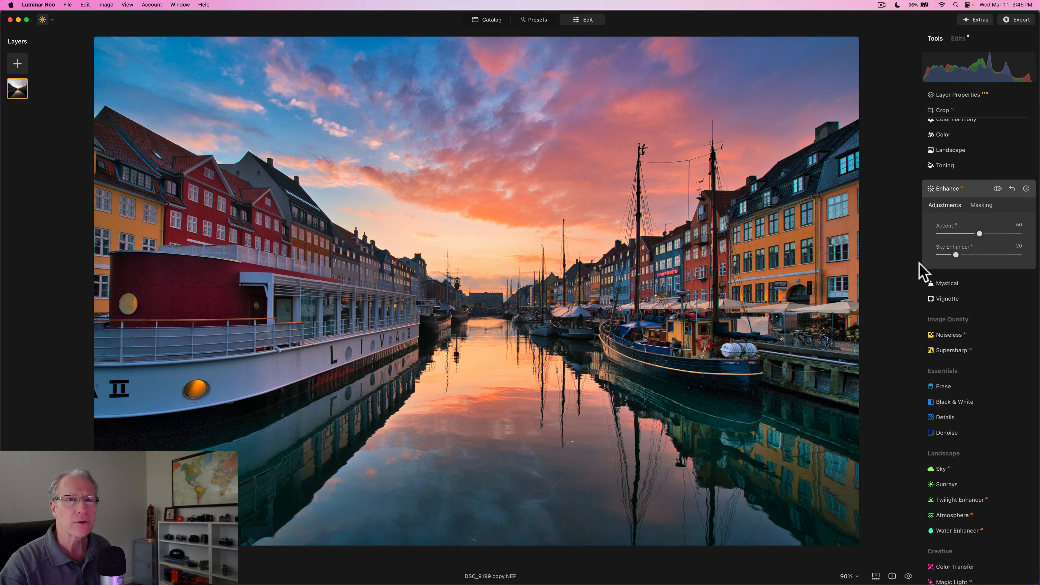
pyautogui.click(998, 188)
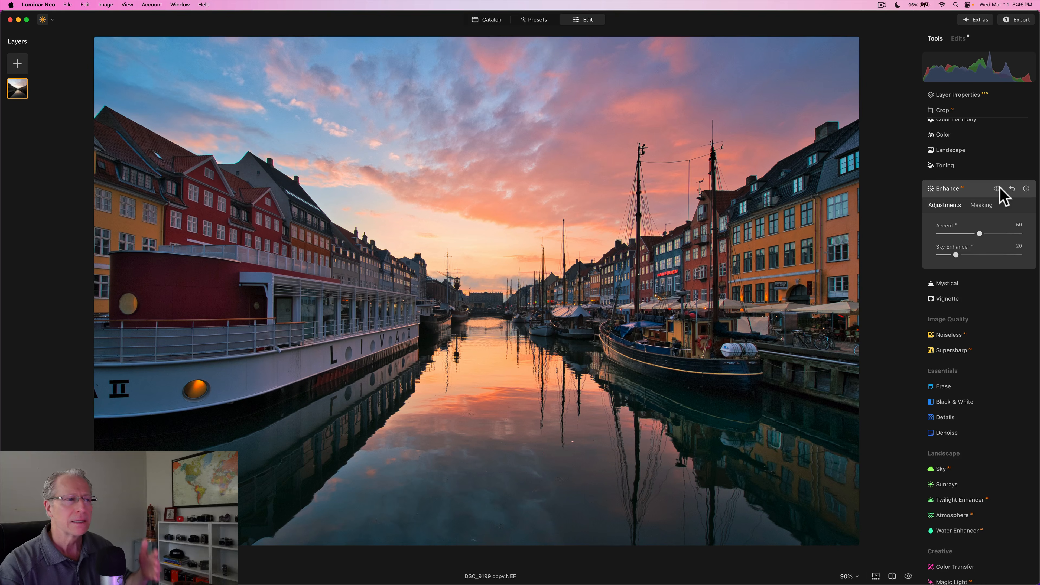
pyautogui.click(999, 189)
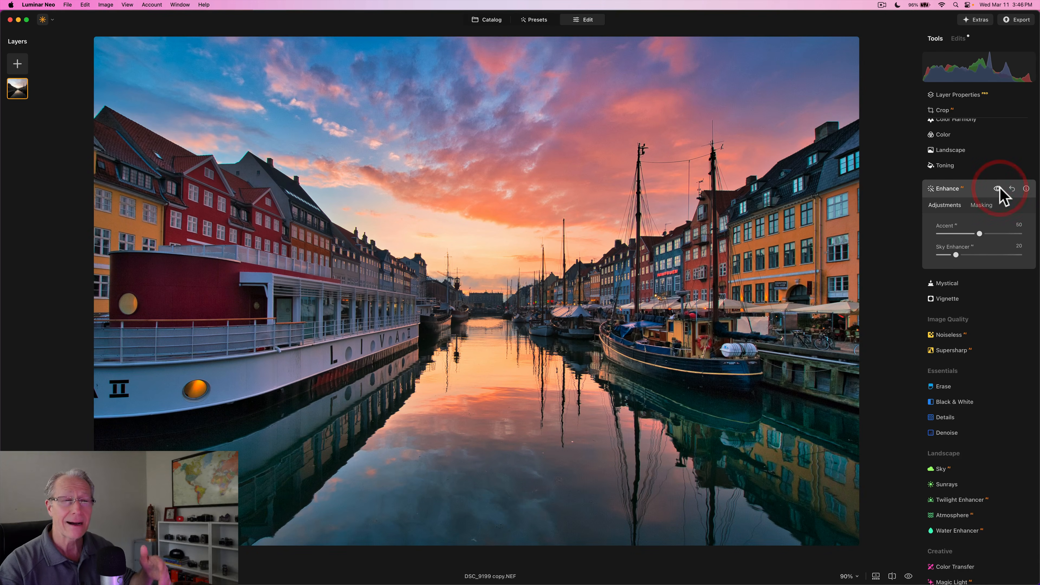
# Add a luminosity mask to Enhance and narrow its luminance range to a band of midtones.
pyautogui.click(982, 206)
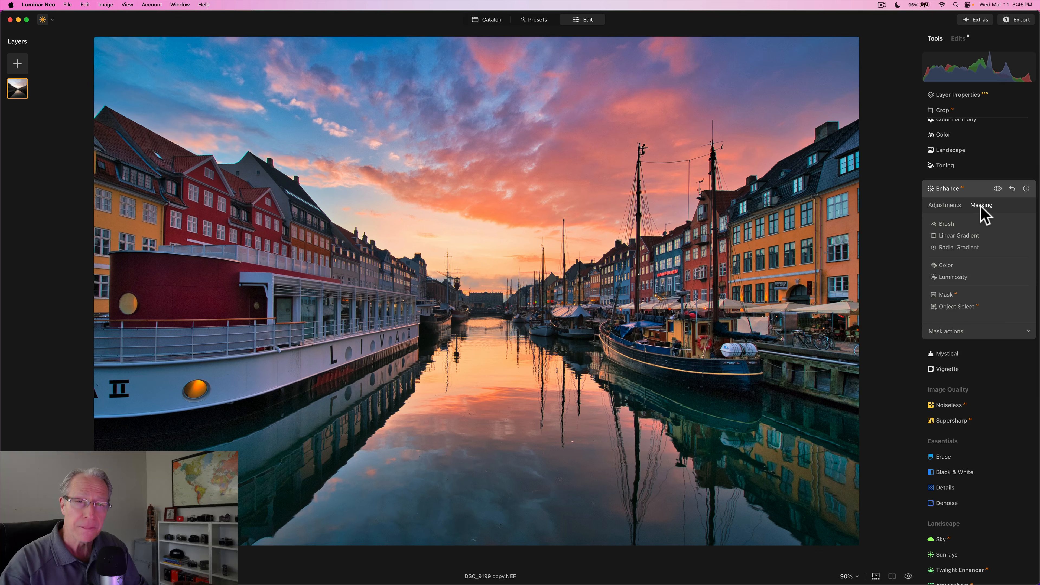
pyautogui.click(955, 277)
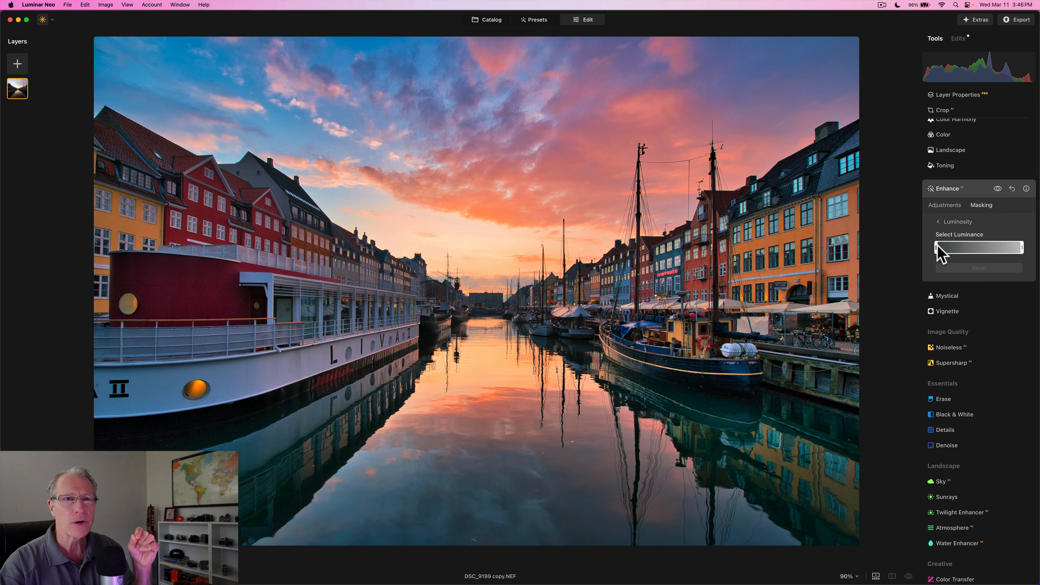
pyautogui.moveTo(938, 248); pyautogui.dragTo(992, 248)
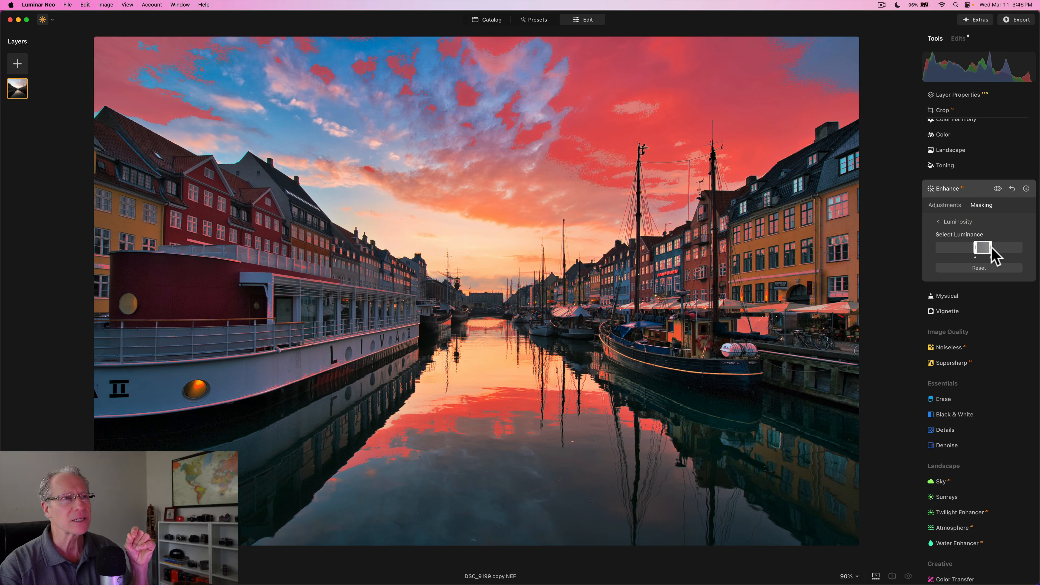
pyautogui.click(991, 249)
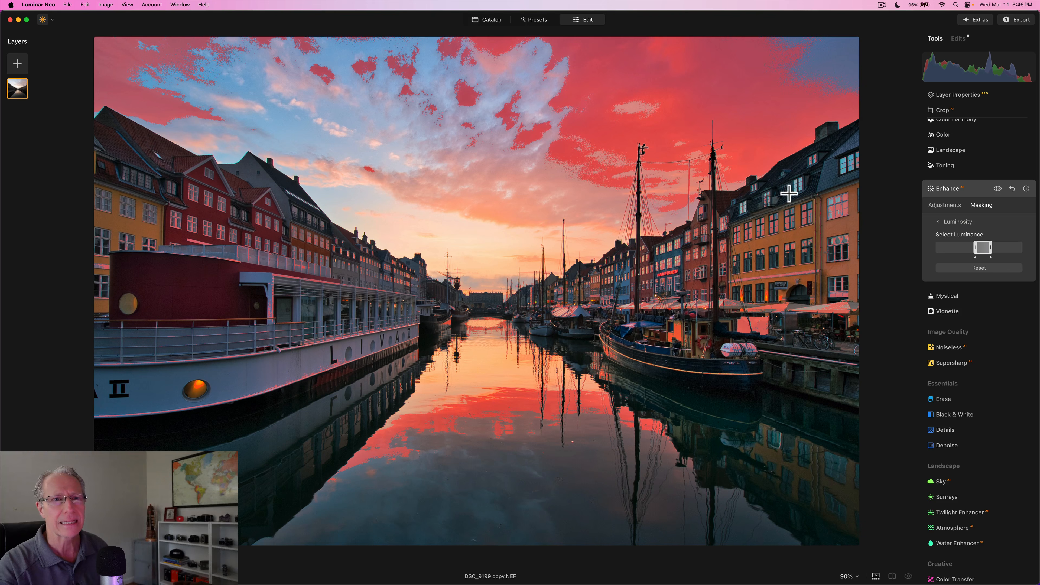
# Shift the Enhance mask's narrow core range toward the brighter midtones and widen its falloff into the midtones and almost to pure white.
pyautogui.moveTo(977, 261)
pyautogui.mouseDown()
pyautogui.moveTo(965, 255)
pyautogui.moveTo(987, 247)
pyautogui.moveTo(1014, 256)
pyautogui.moveTo(992, 248)
pyautogui.mouseUp()
pyautogui.click(986, 248)
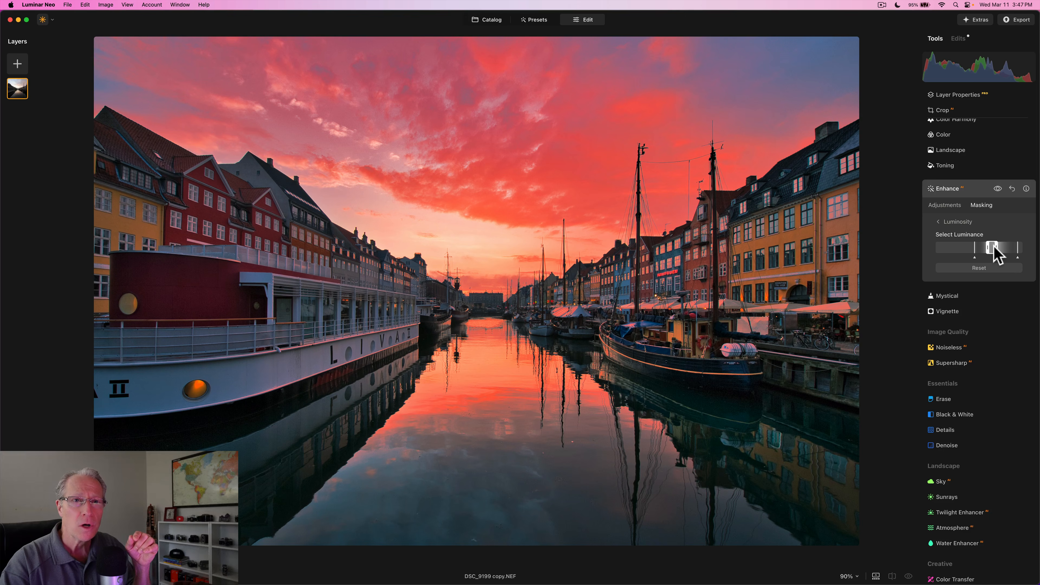
pyautogui.moveTo(993, 248)
pyautogui.mouseDown()
pyautogui.moveTo(976, 246)
pyautogui.moveTo(991, 243)
pyautogui.mouseUp()
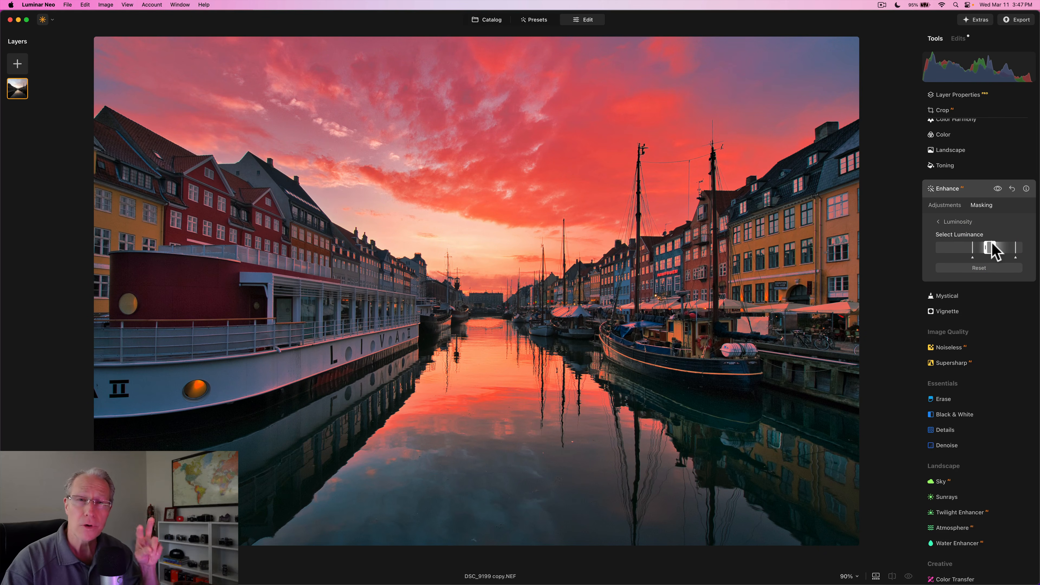
pyautogui.moveTo(974, 258)
pyautogui.mouseDown()
pyautogui.moveTo(965, 257)
pyautogui.moveTo(1016, 257)
pyautogui.mouseUp()
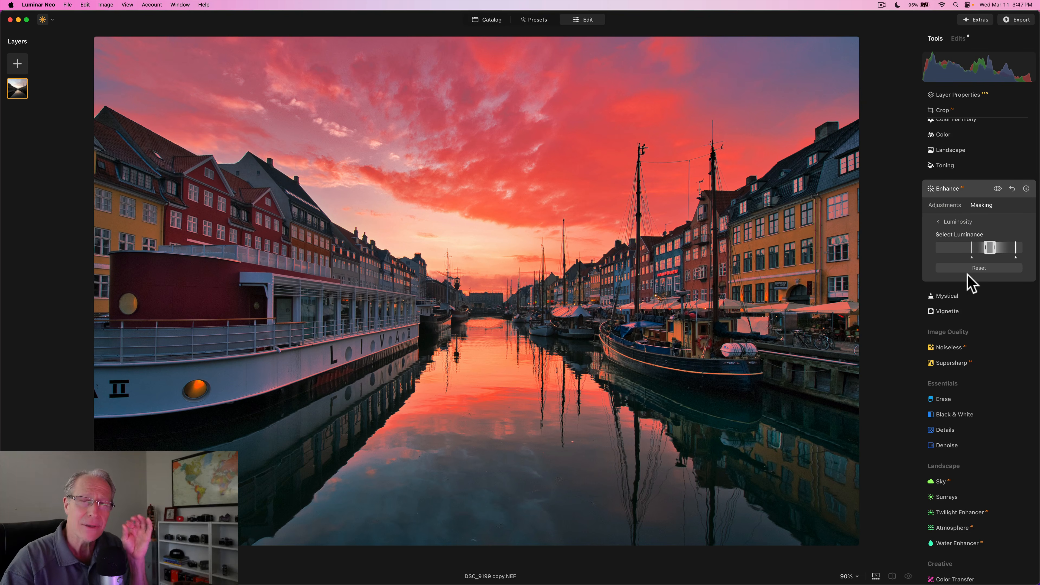
# Leave the Enhance mask settings and compare the photo with and without the masked Enhance effect.
pyautogui.click(951, 207)
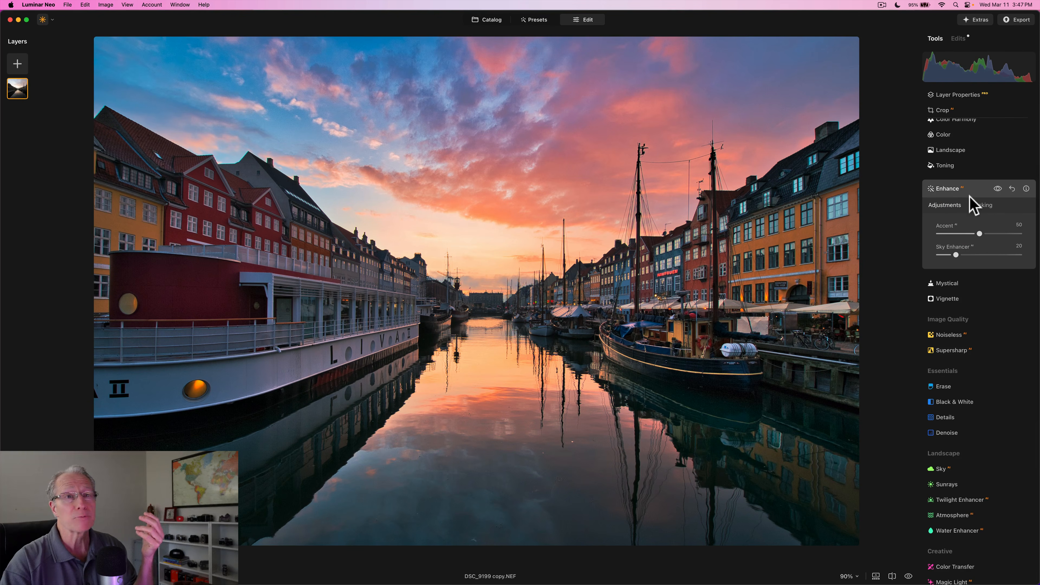
pyautogui.click(998, 188)
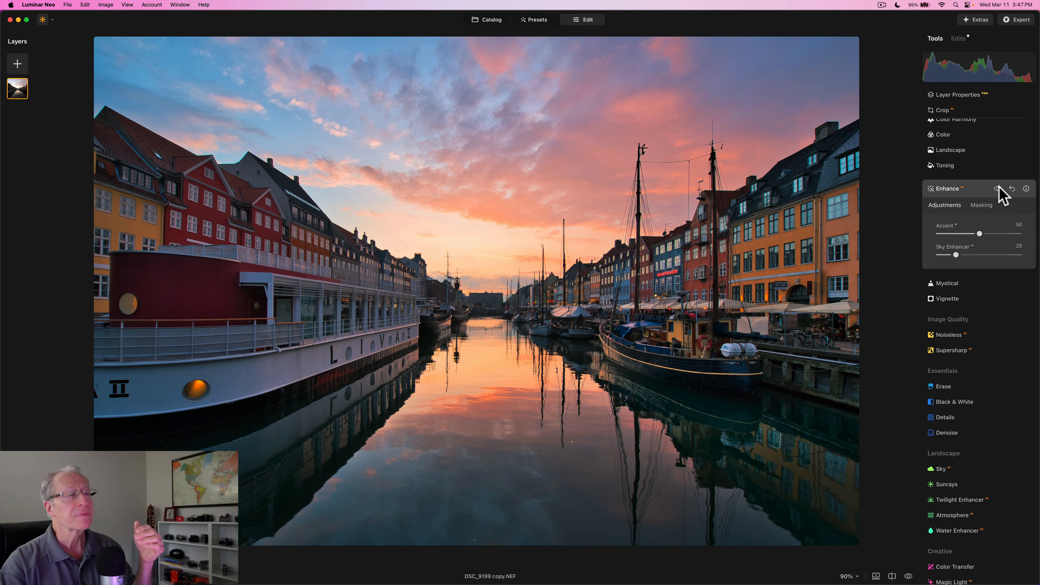
pyautogui.click(998, 188)
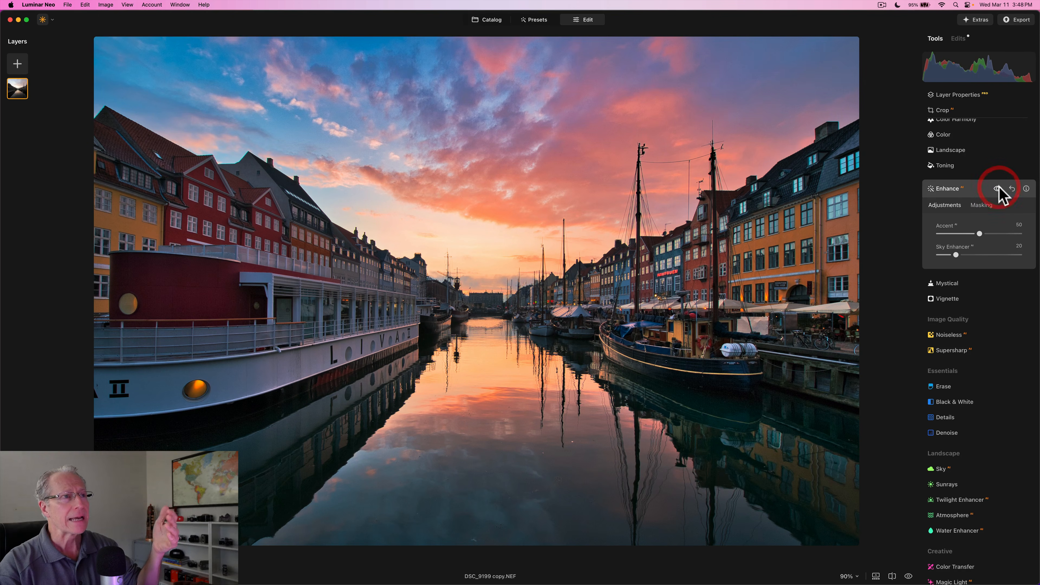
# Set Enhance's Accent to 36 and Sky Enhancer to 15, check the effect by toggling it off and on, and close the tool.
pyautogui.moveTo(979, 234); pyautogui.dragTo(951, 254)
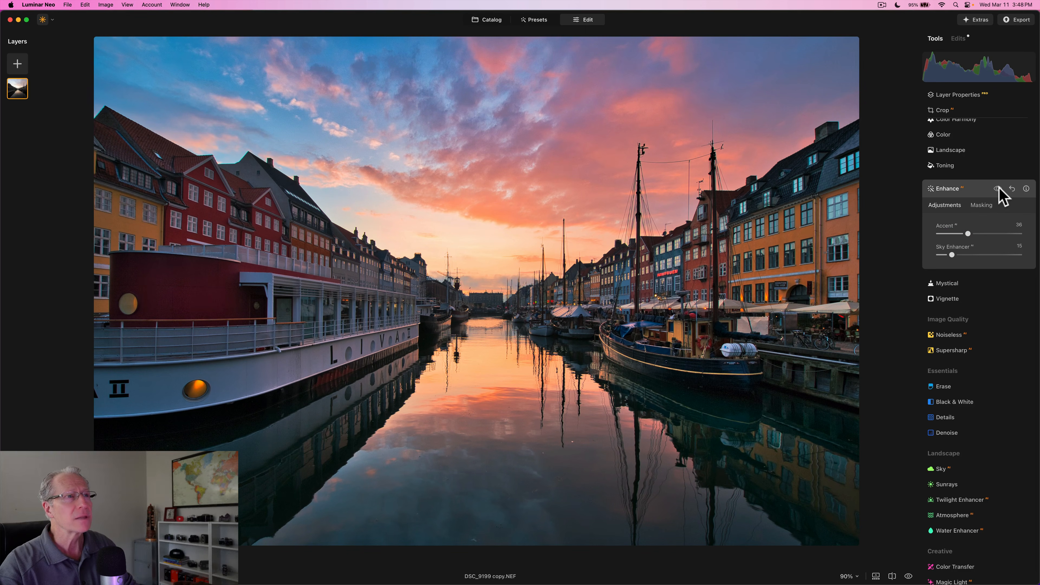
pyautogui.click(998, 189)
pyautogui.click(998, 188)
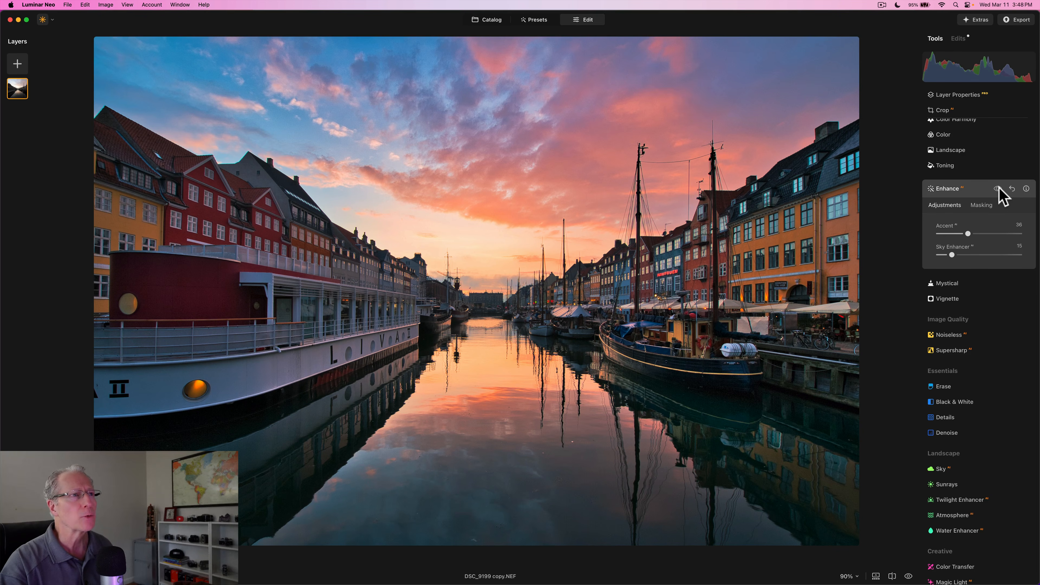
pyautogui.click(998, 189)
pyautogui.click(998, 188)
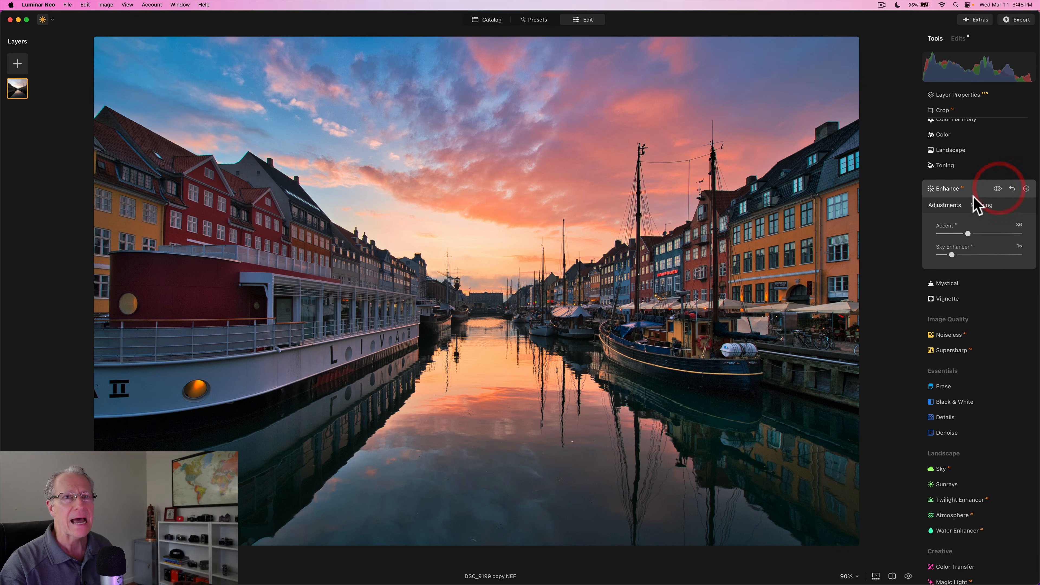
pyautogui.click(971, 188)
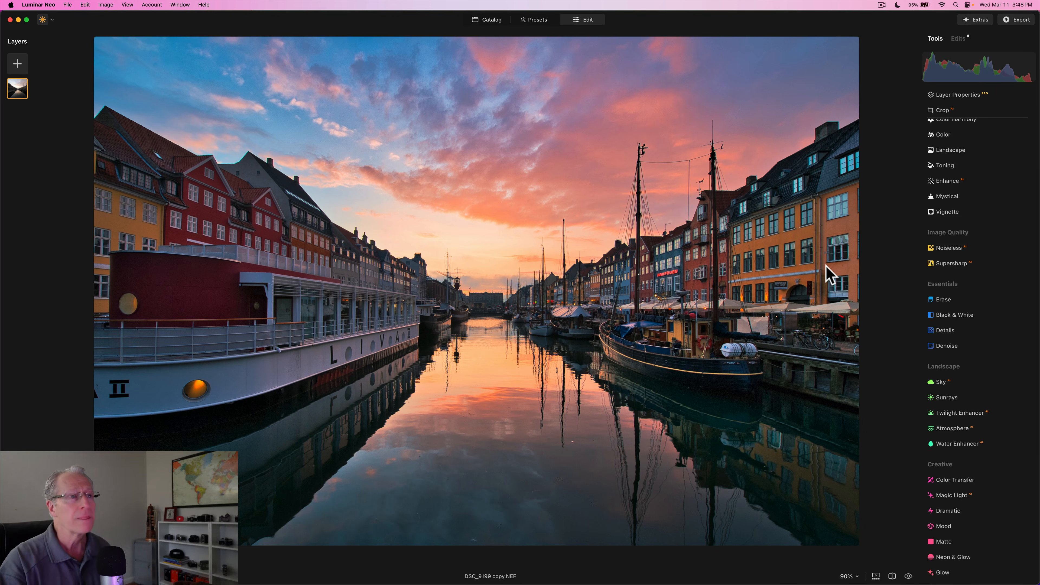
# Compare the fully edited harbour photo with the unedited original twice.
pyautogui.press('\\')
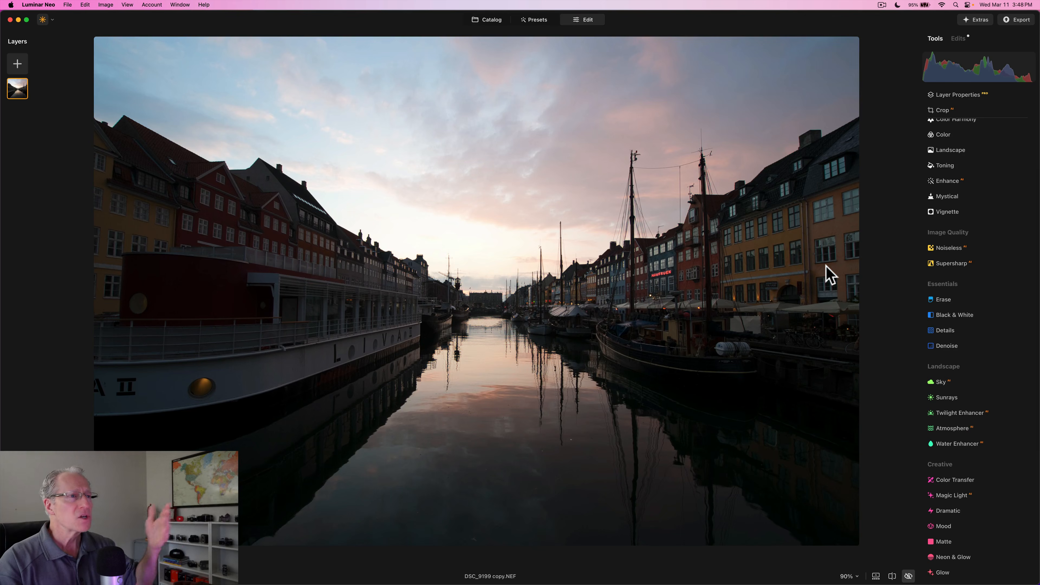
pyautogui.press('\\')
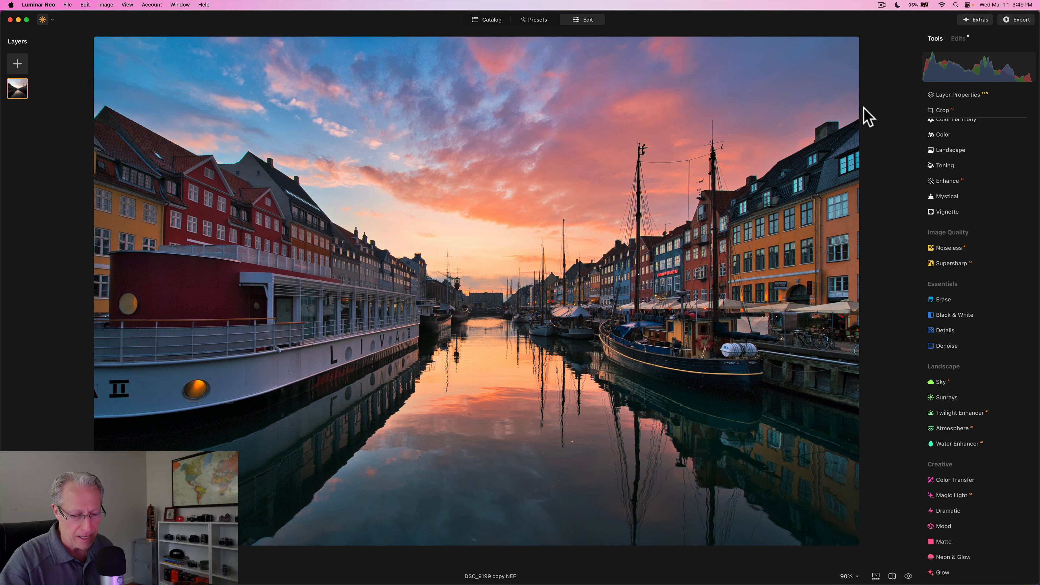
pyautogui.press('\\')
pyautogui.press('\\')
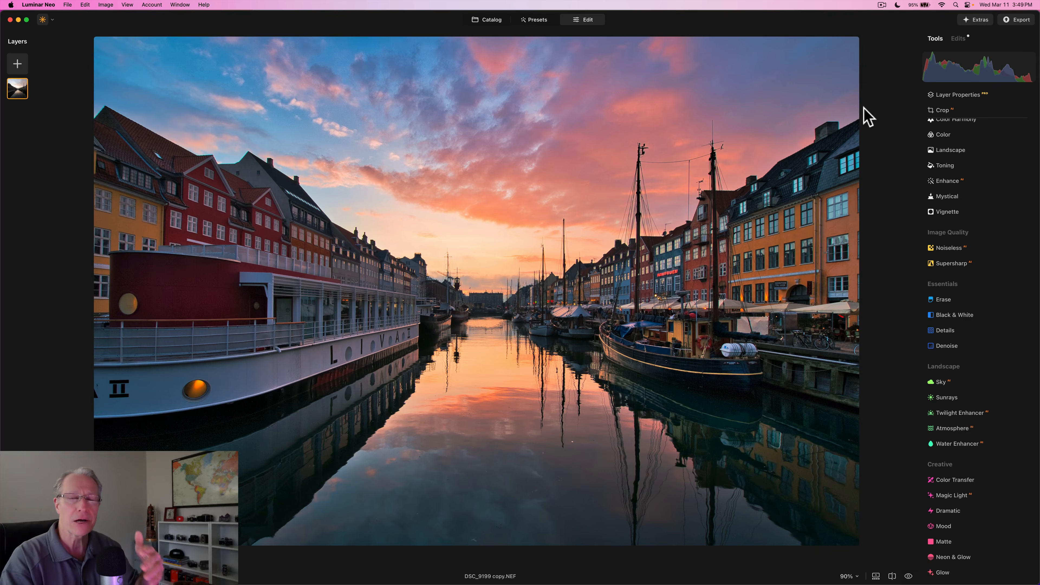